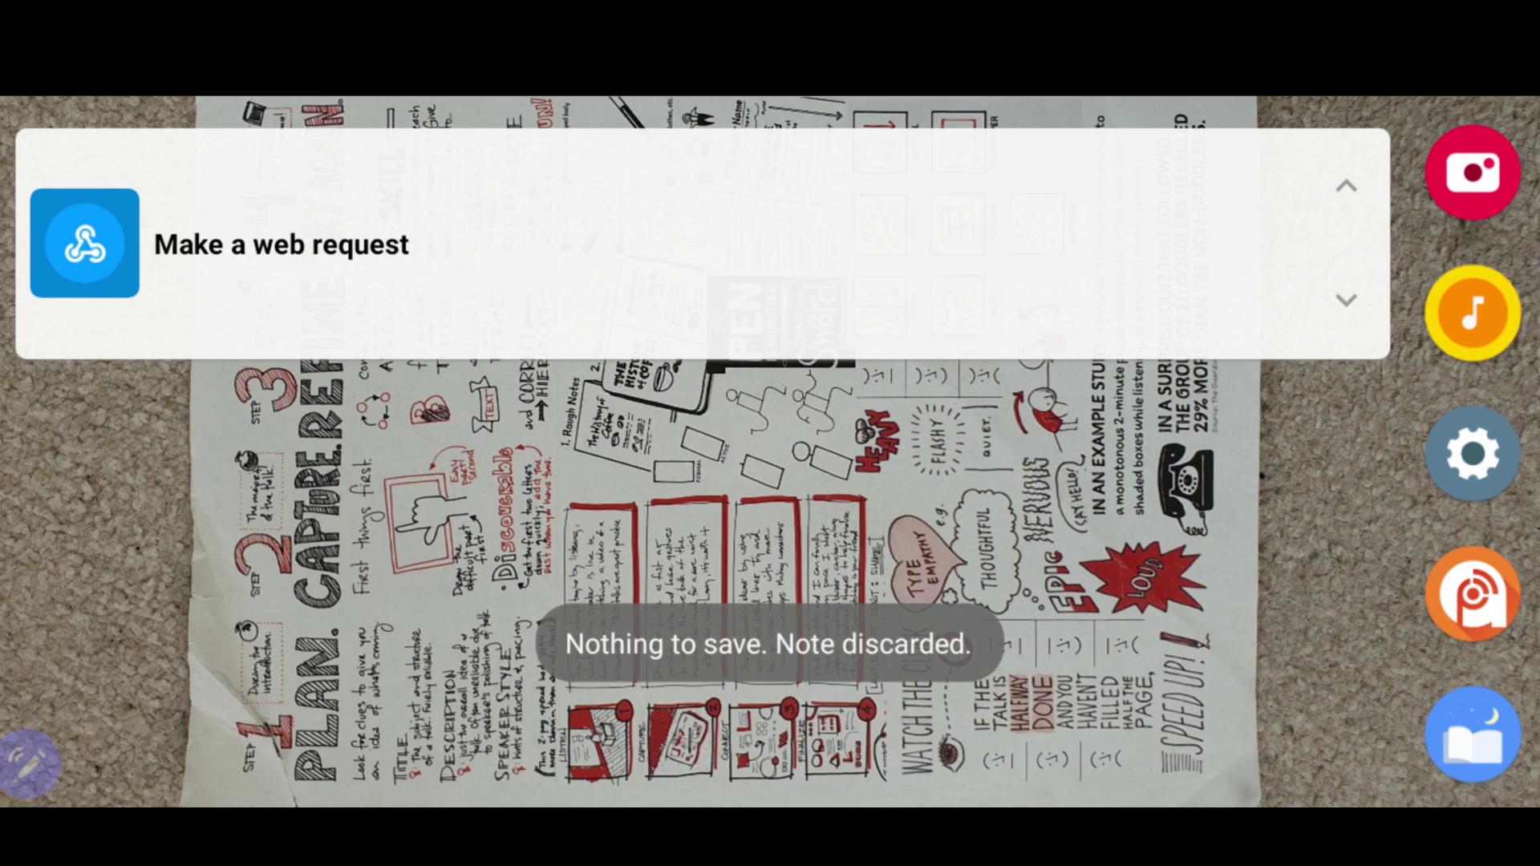
- Wrap 'into' in underscores in the IFTTT web-request note so it is italicised, then send it
{"action": "left_click", "coordinate": [112, 243]}
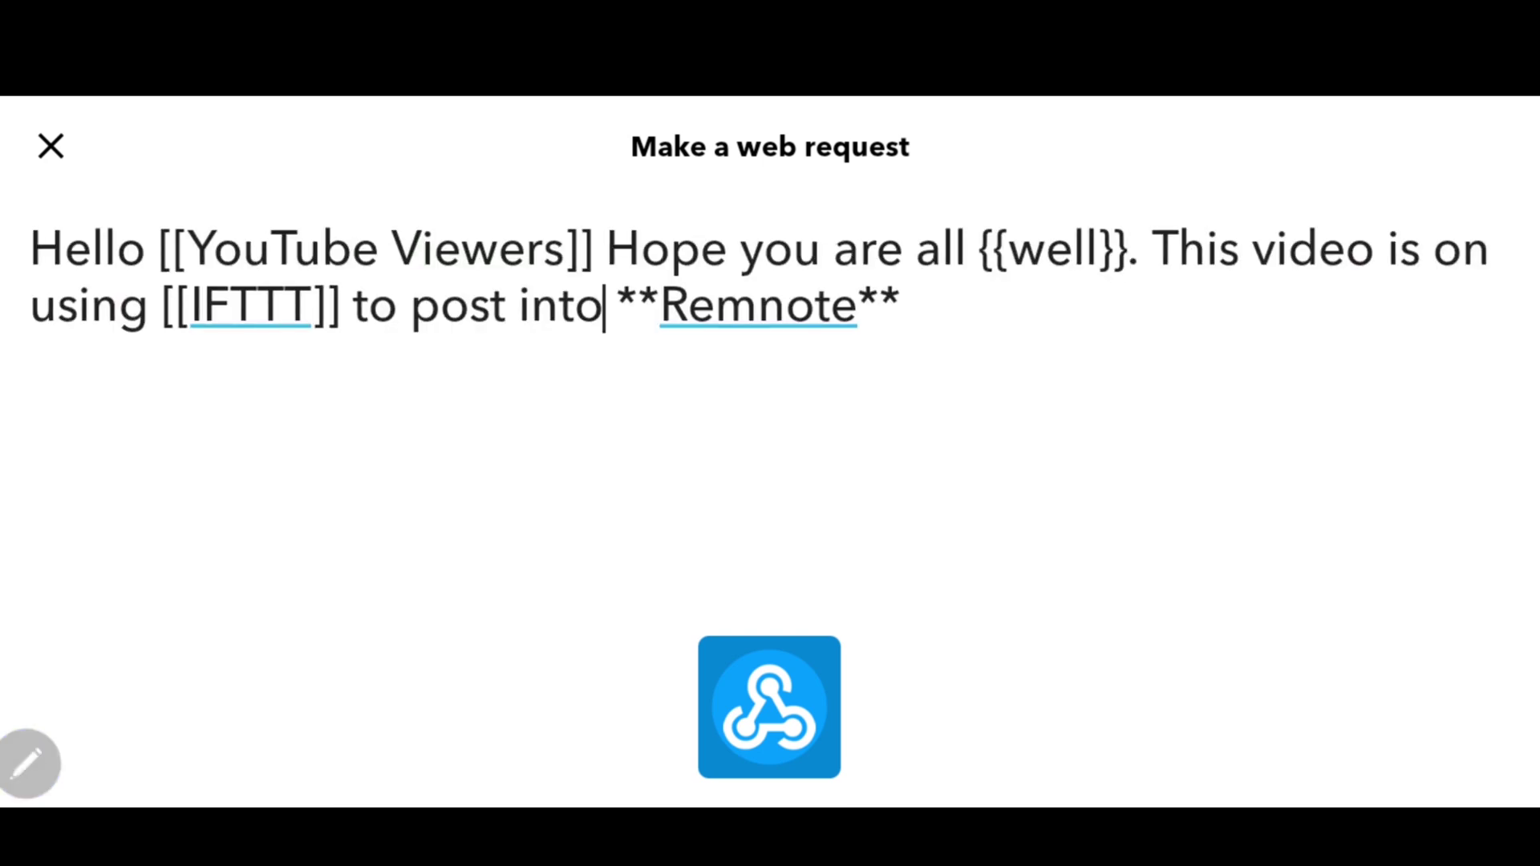
{"action": "left_click", "coordinate": [522, 305]}
{"action": "left_click", "coordinate": [97, 770]}
{"action": "type", "text": "_into"}
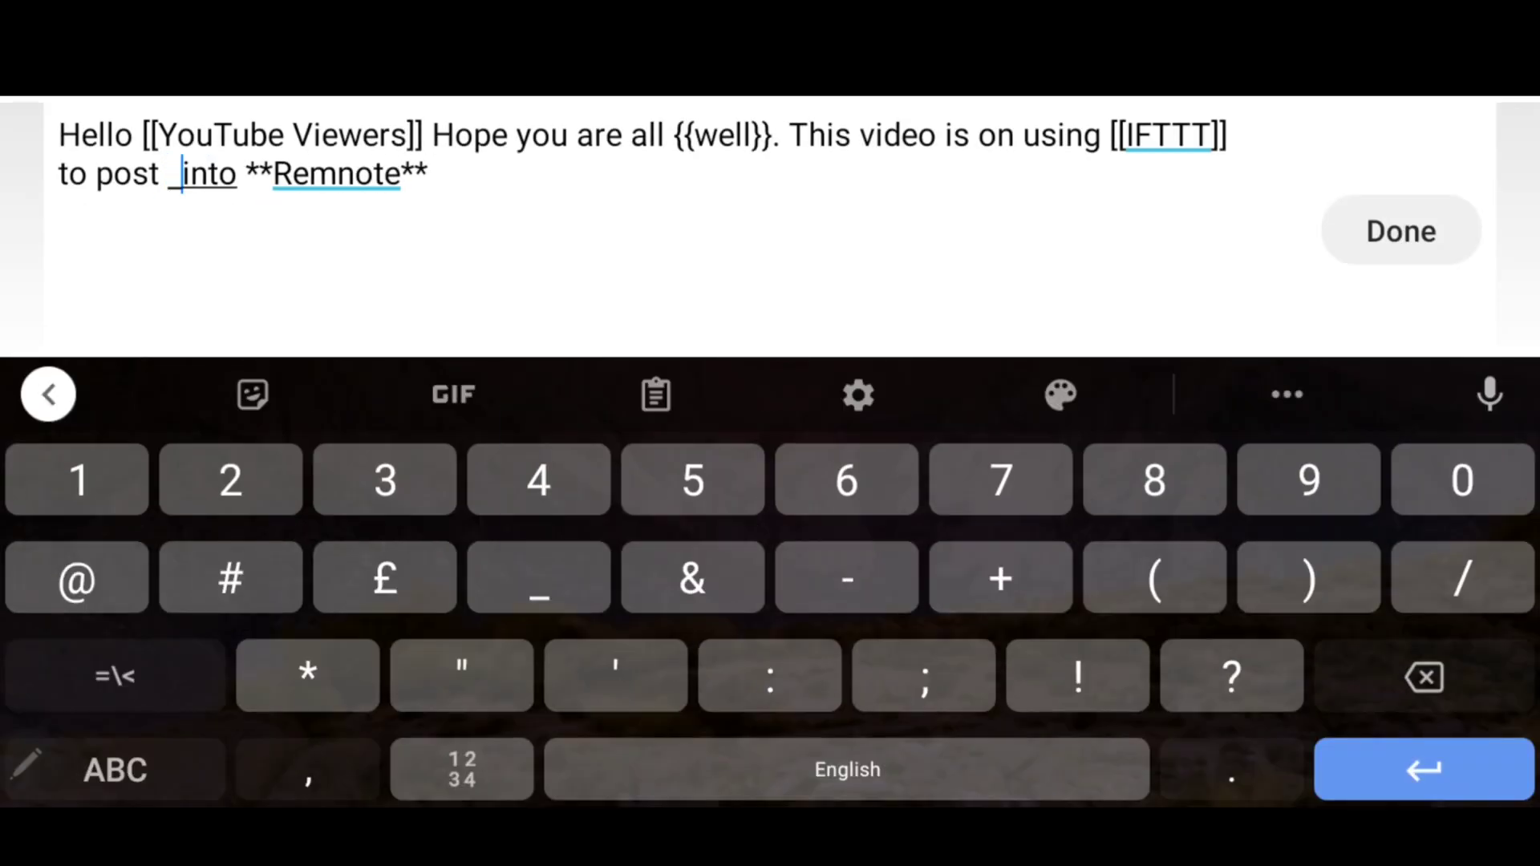
{"action": "type", "text": "_"}
{"action": "left_click", "coordinate": [1400, 231]}
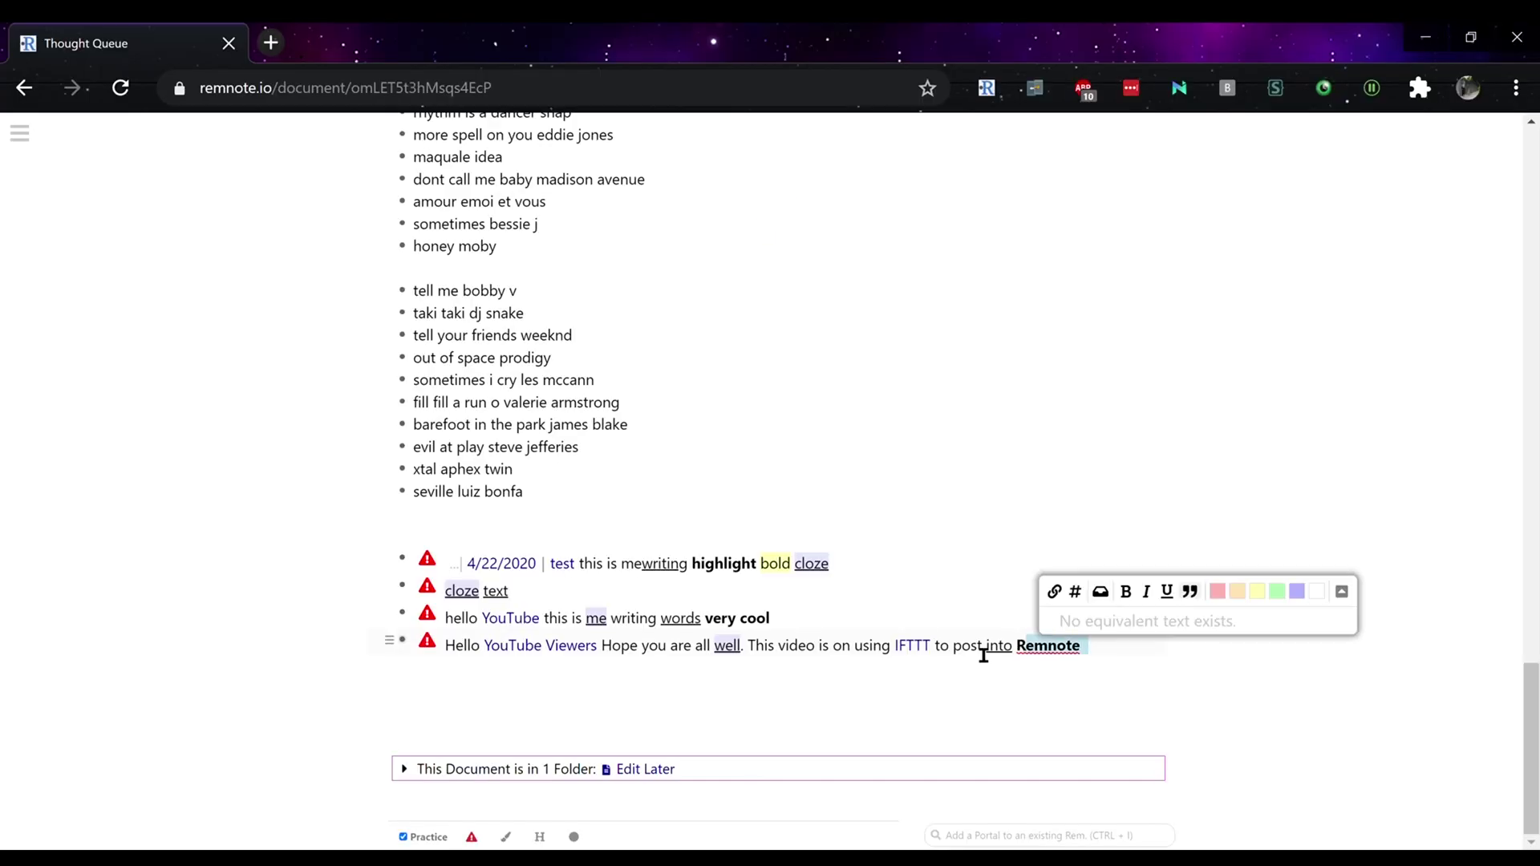
{"action": "left_click_drag", "start_coordinate": [983, 649], "coordinate": [433, 663]}
- Go from RemNote's About page through the API documentation to the personal Backend API Keys settings
{"action": "left_click", "coordinate": [679, 703]}
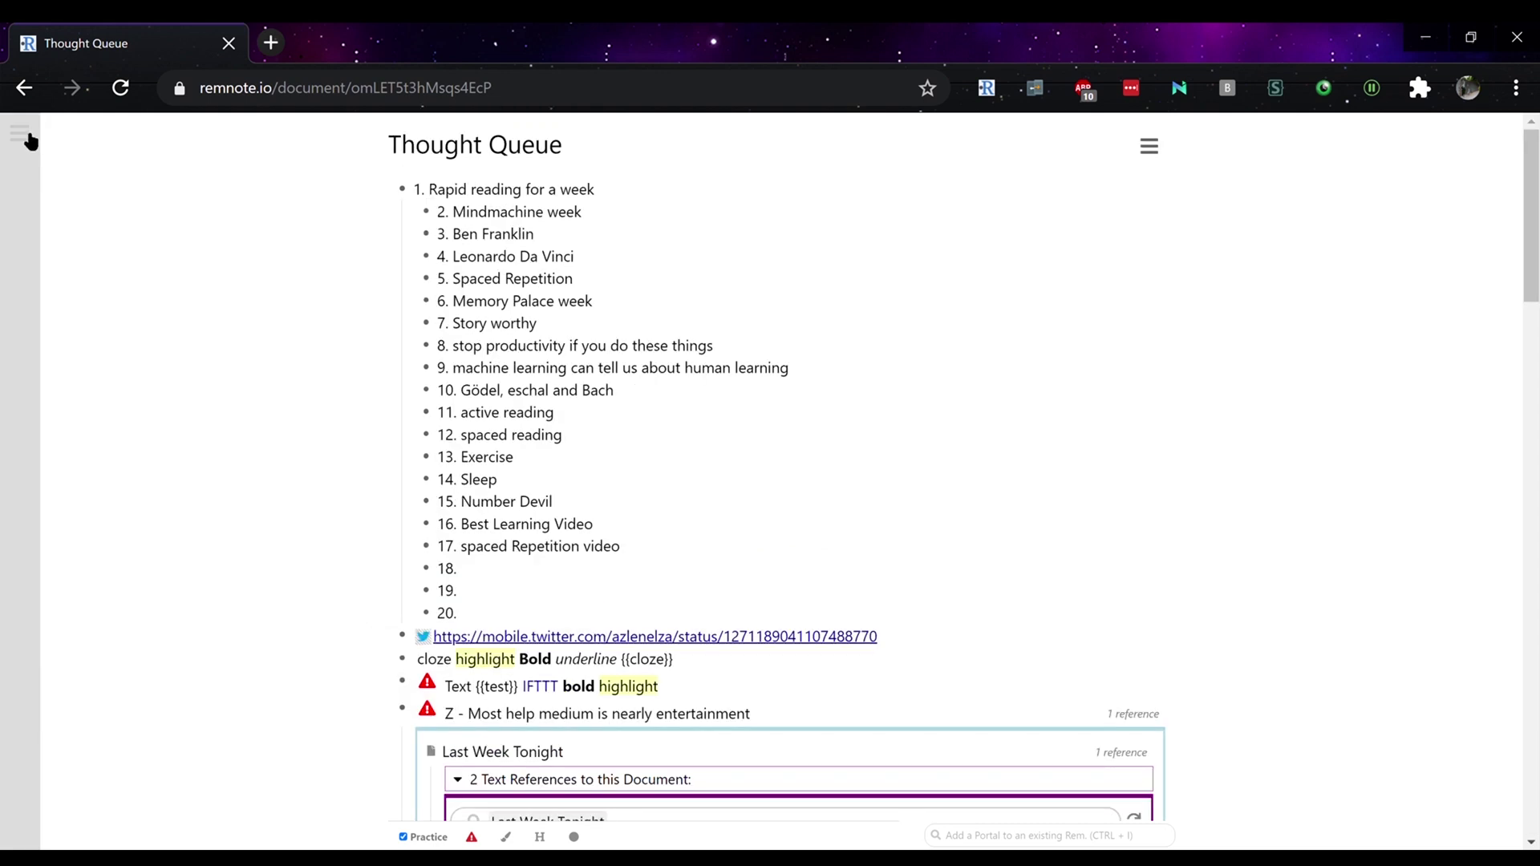
{"action": "left_click", "coordinate": [28, 138]}
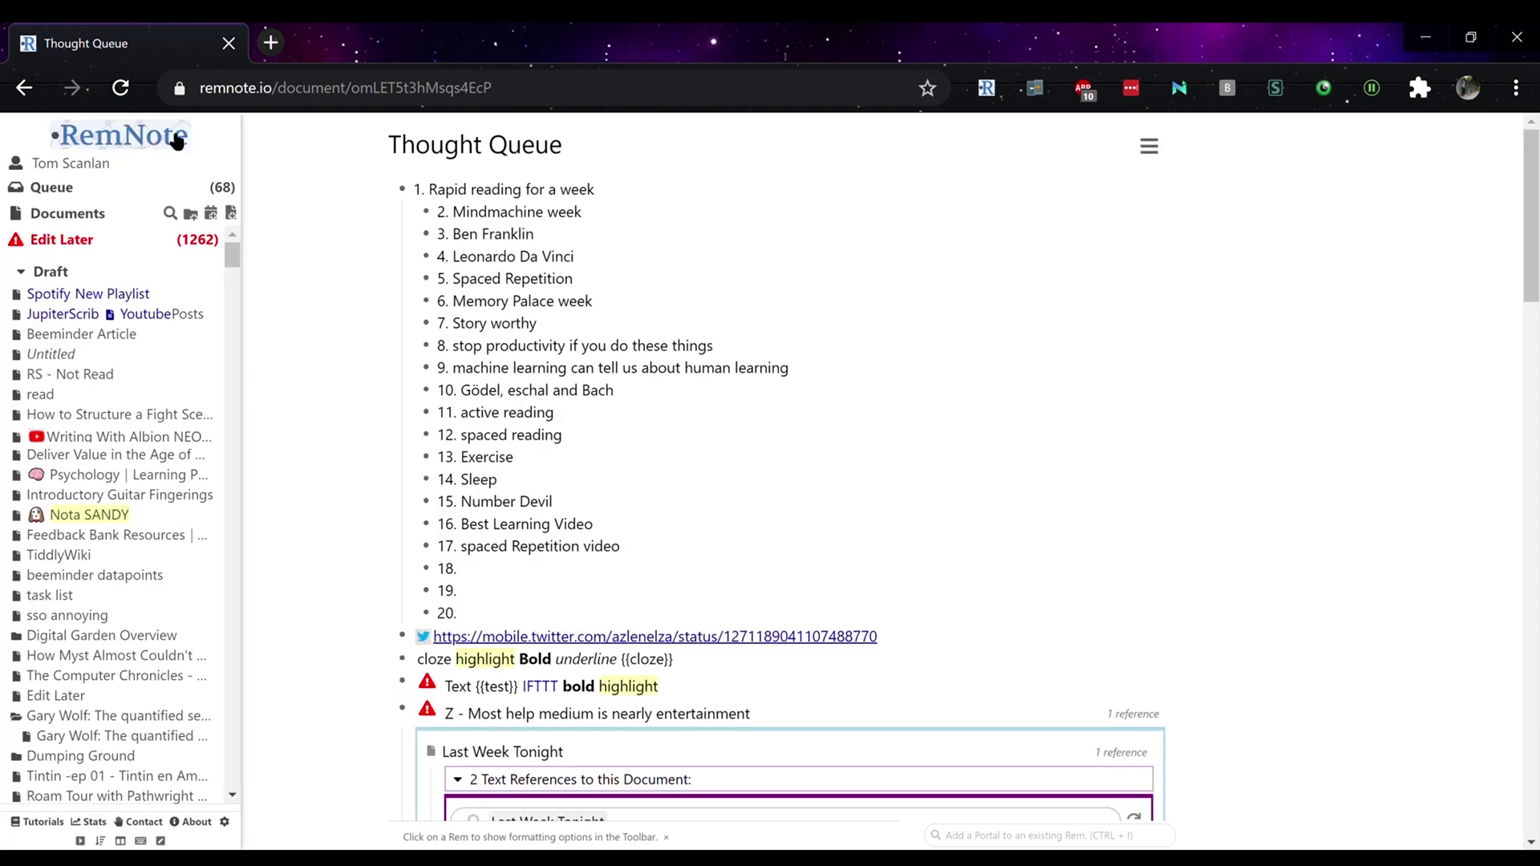
{"action": "left_click", "coordinate": [192, 822]}
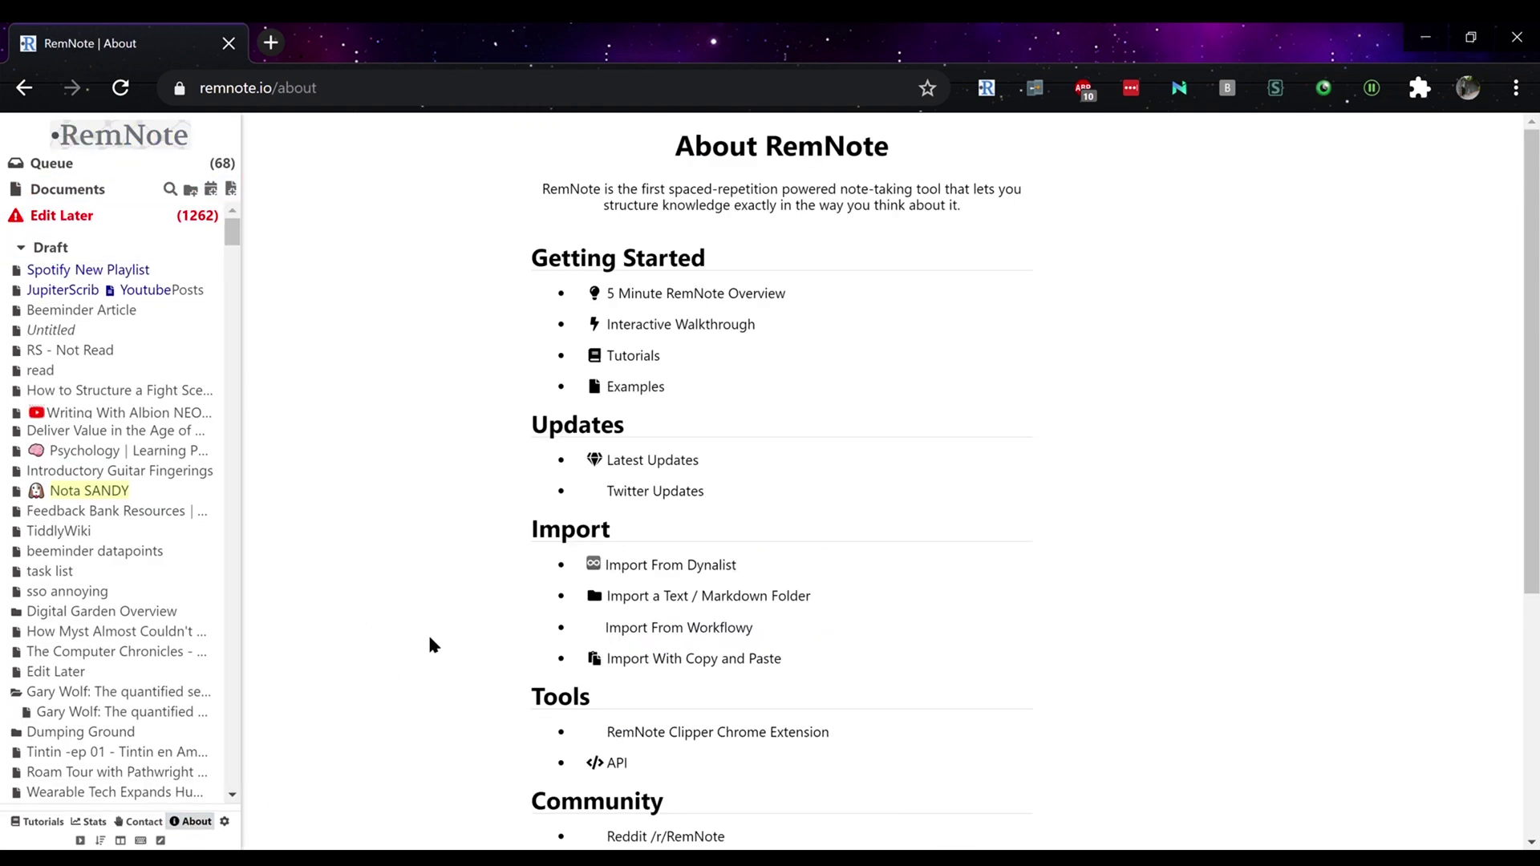
{"action": "left_click", "coordinate": [622, 766]}
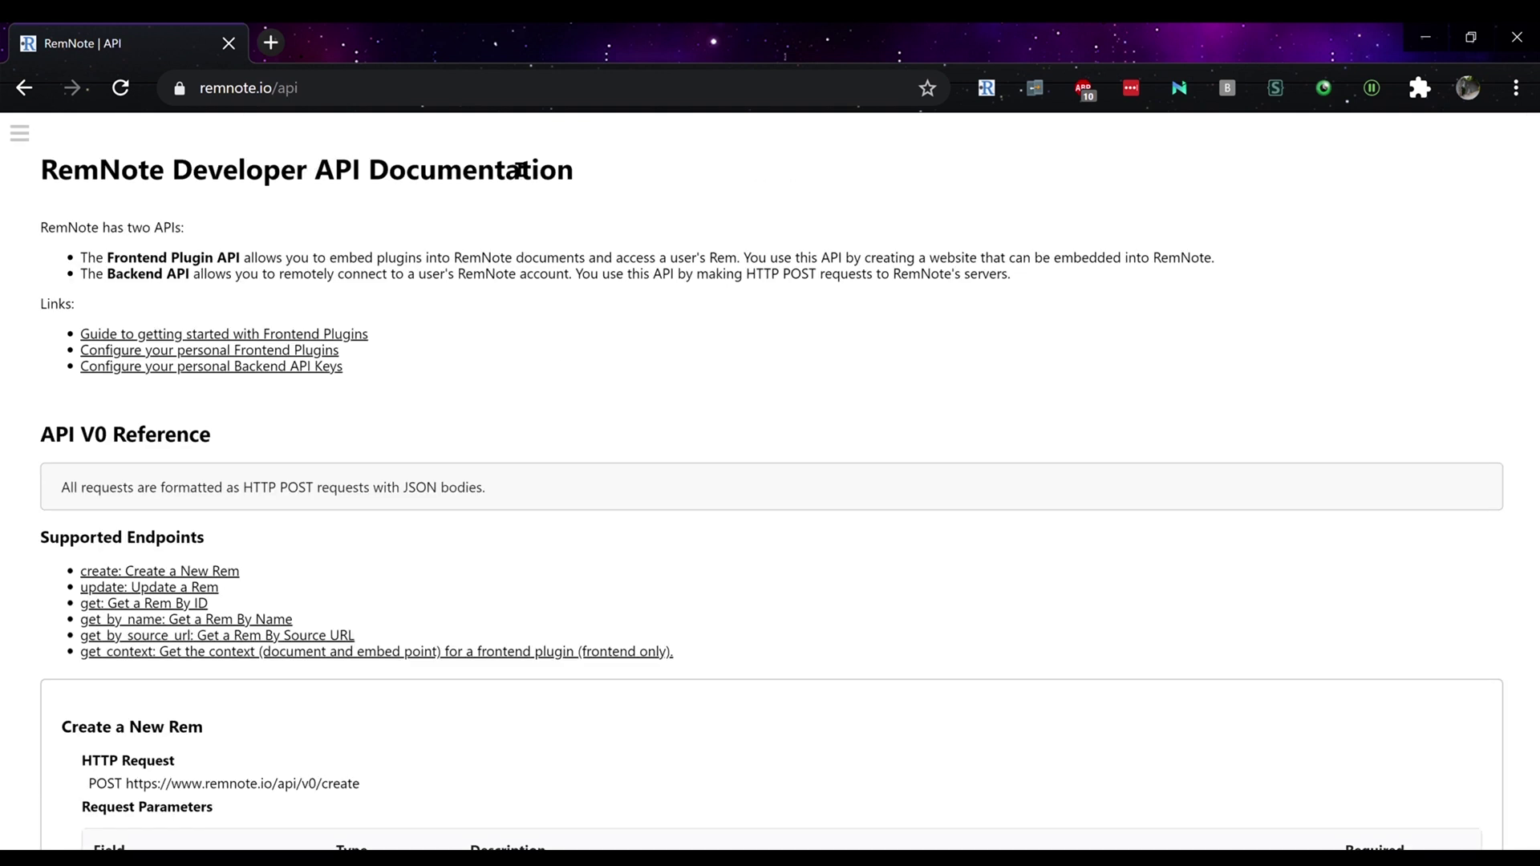
{"action": "left_click", "coordinate": [337, 367]}
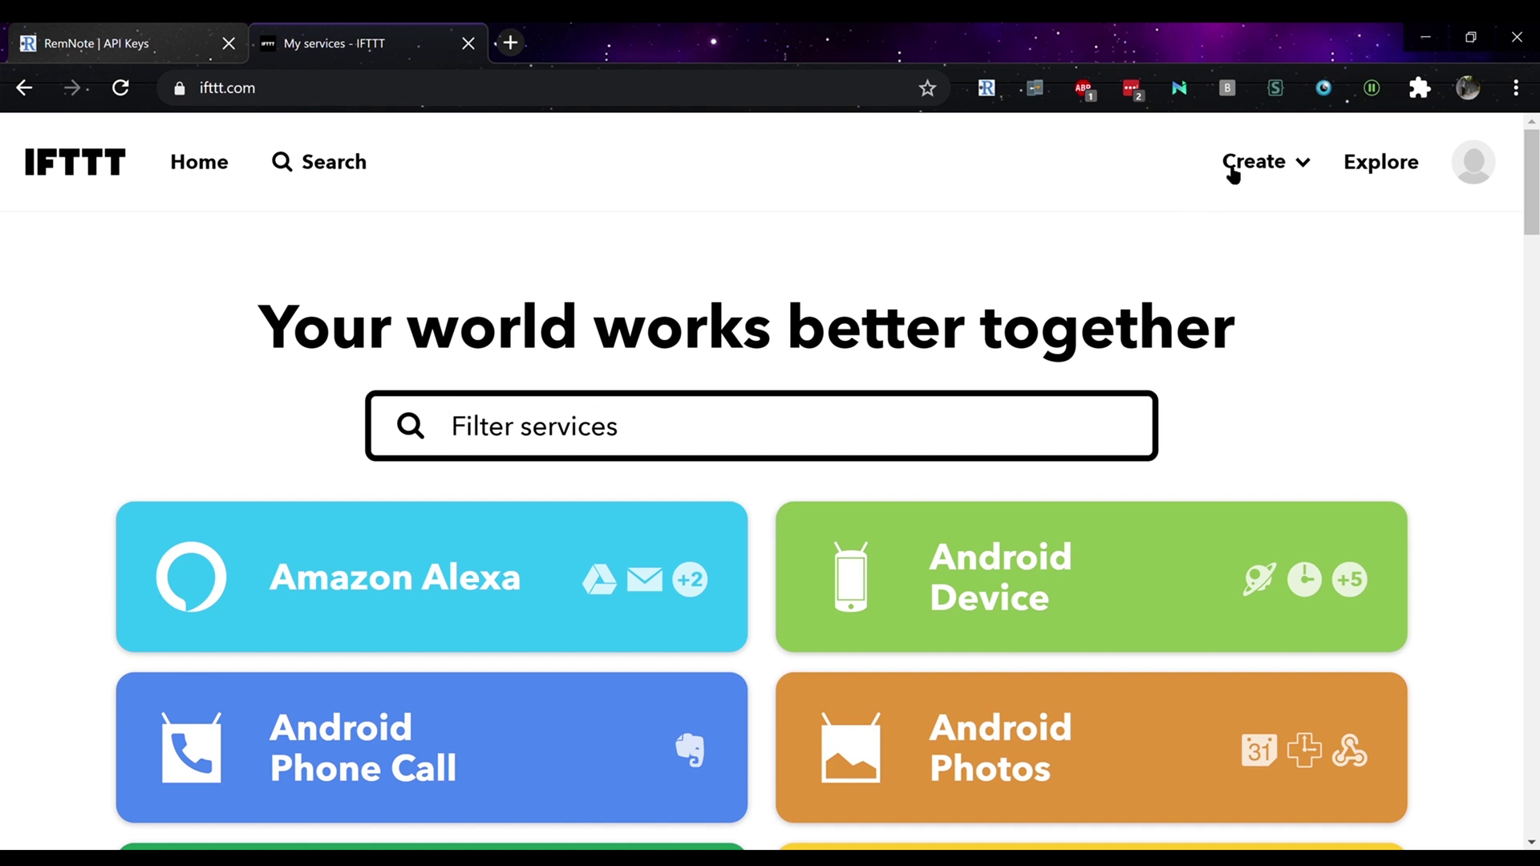
{"action": "left_click", "coordinate": [1255, 156]}
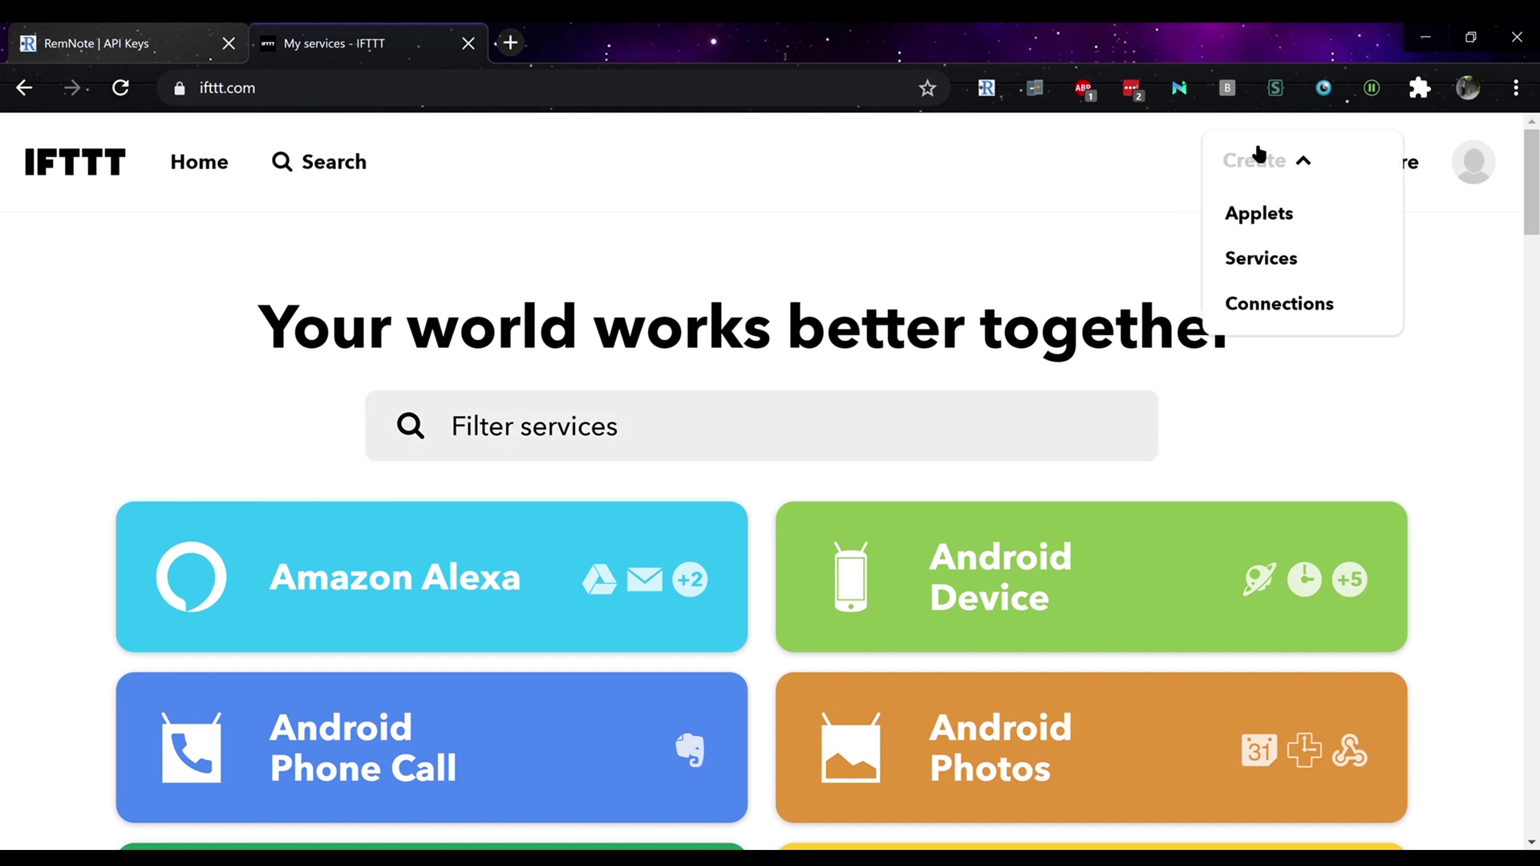
- Start a new IFTTT applet with the Note widget 'Any new note' trigger
{"action": "left_click", "coordinate": [1260, 215]}
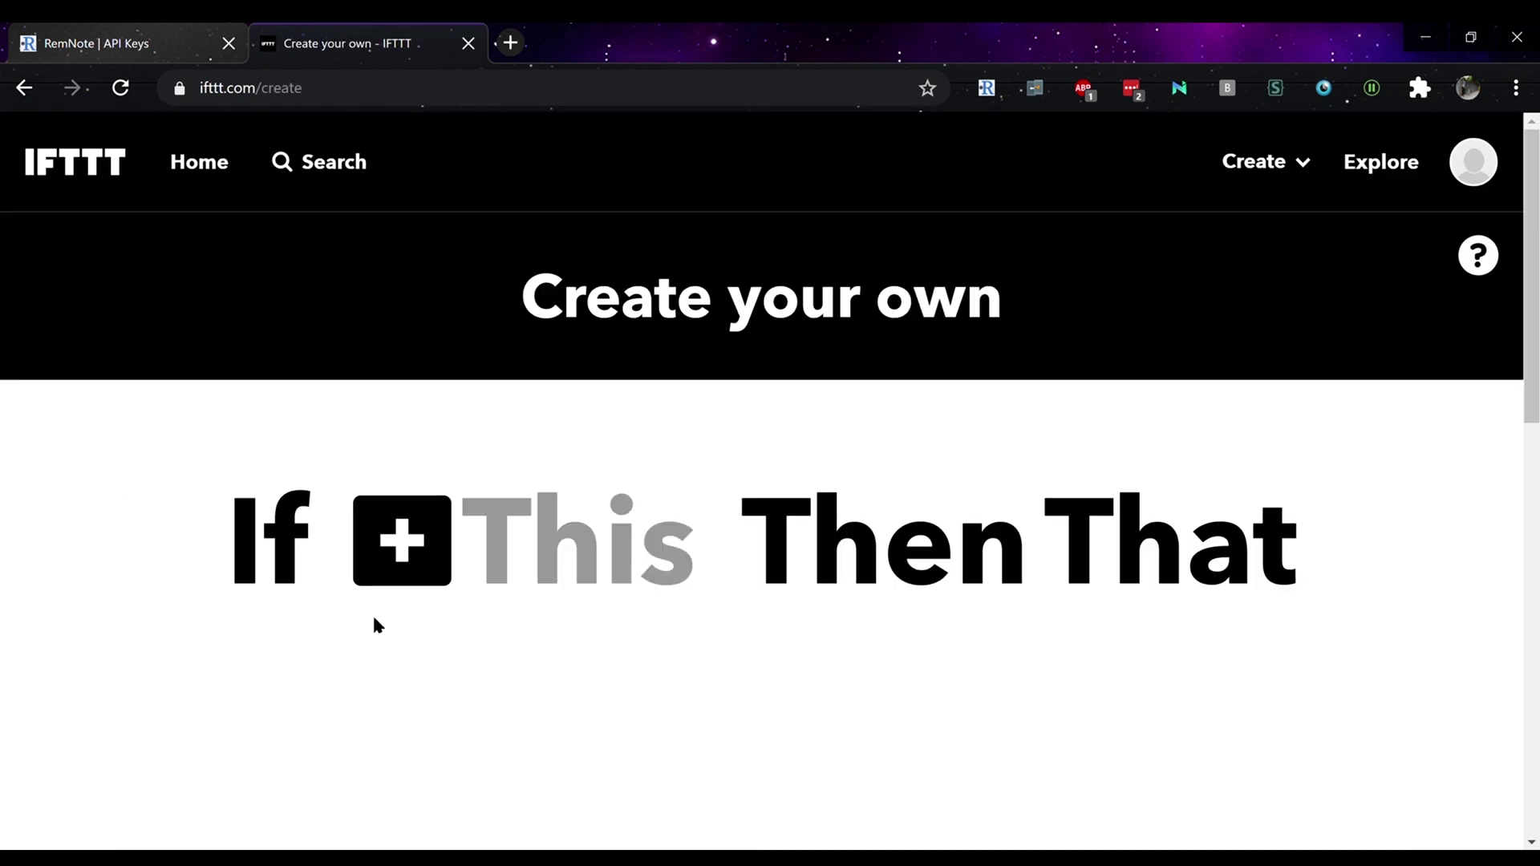
{"action": "left_click", "coordinate": [403, 539]}
{"action": "type", "text": "note"}
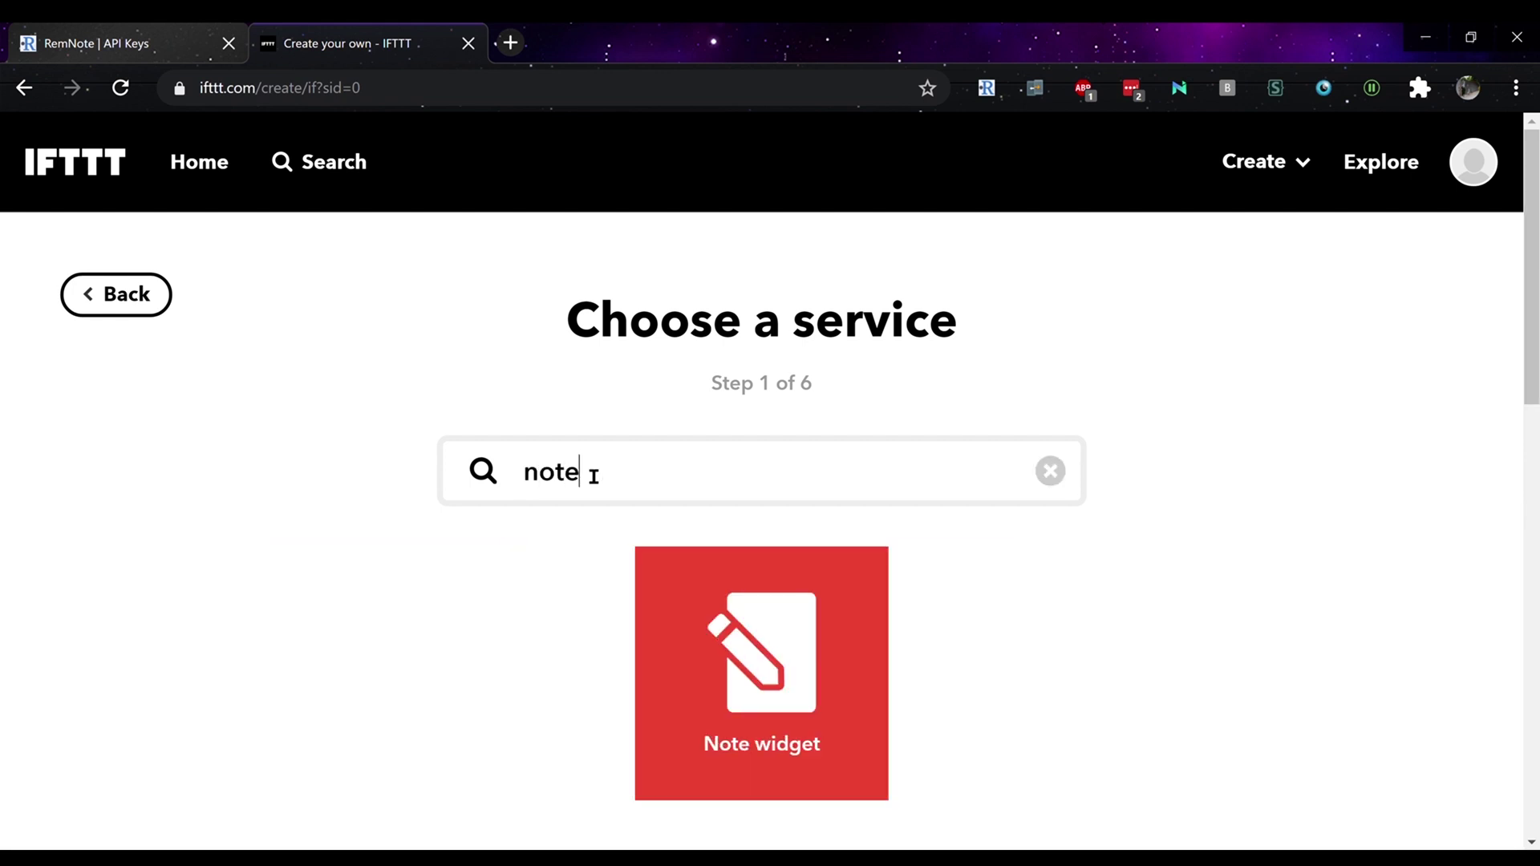
{"action": "left_click", "coordinate": [773, 644]}
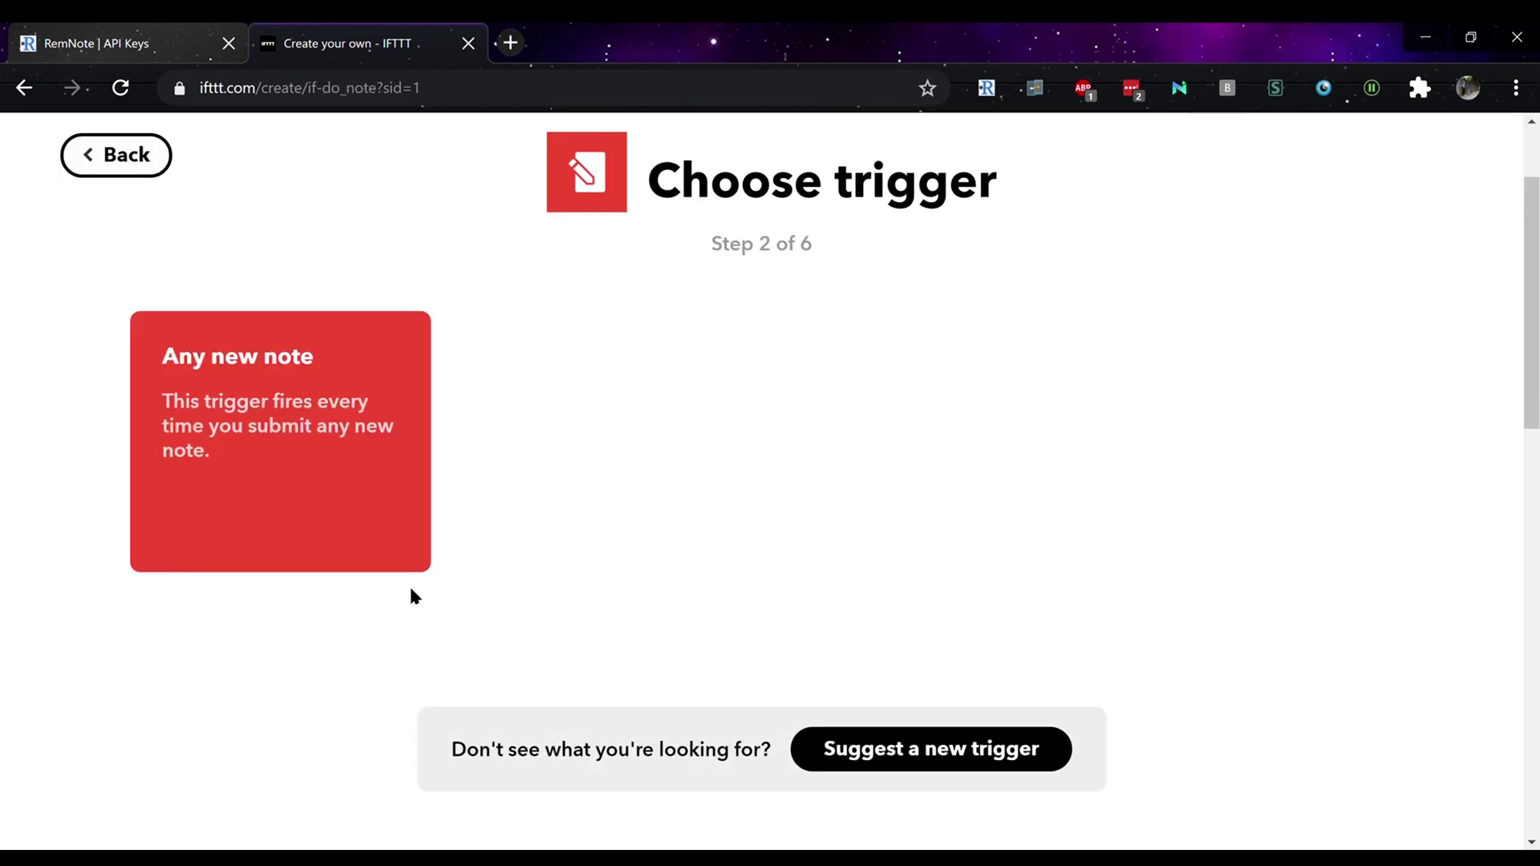
{"action": "left_click", "coordinate": [303, 428]}
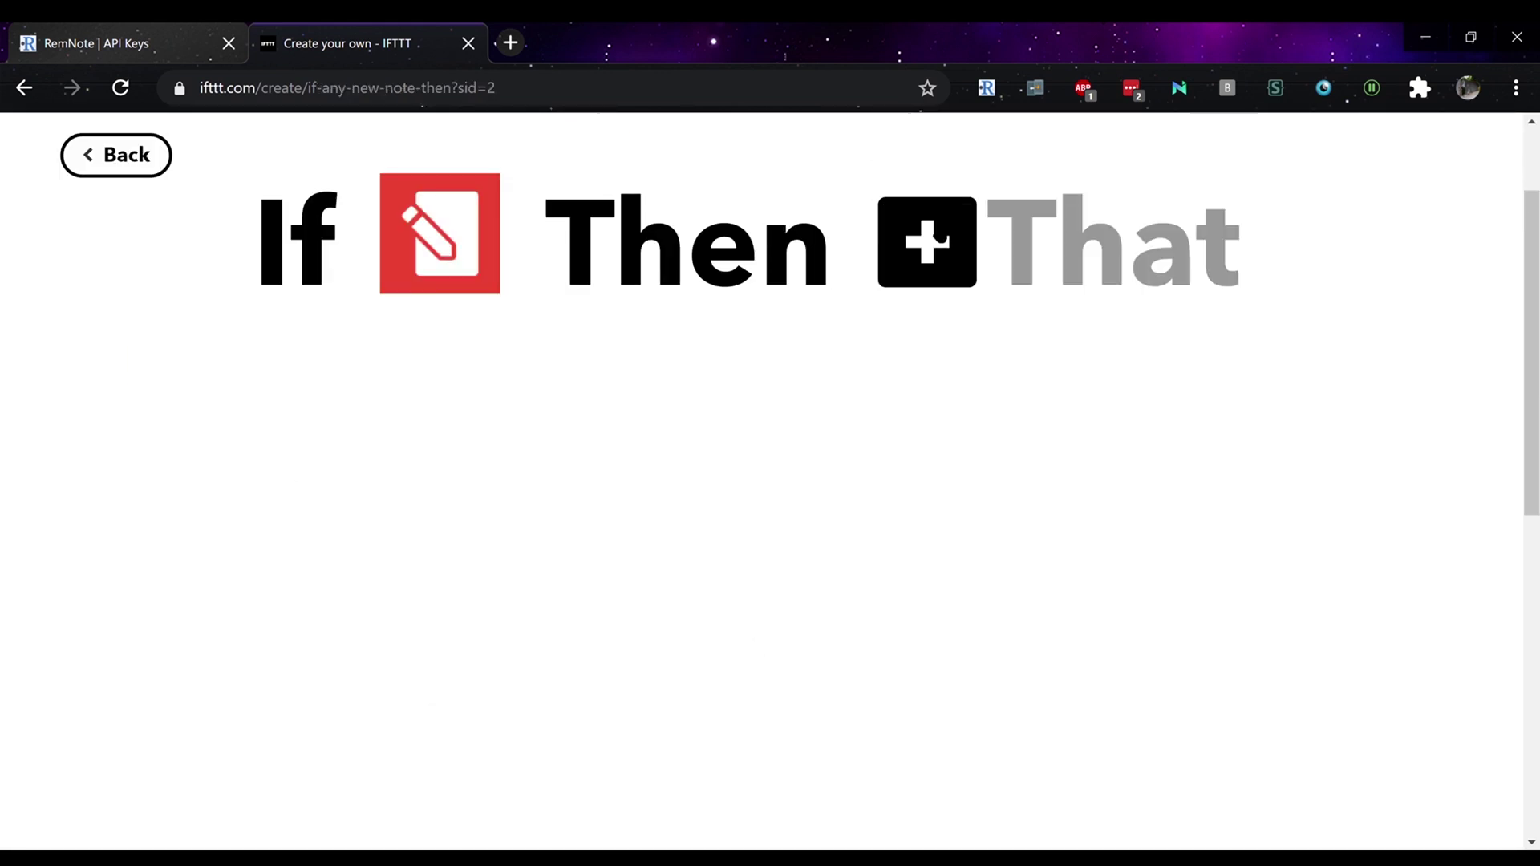
- Add Webhooks 'Make a web request' as the applet's action
{"action": "left_click", "coordinate": [1042, 241]}
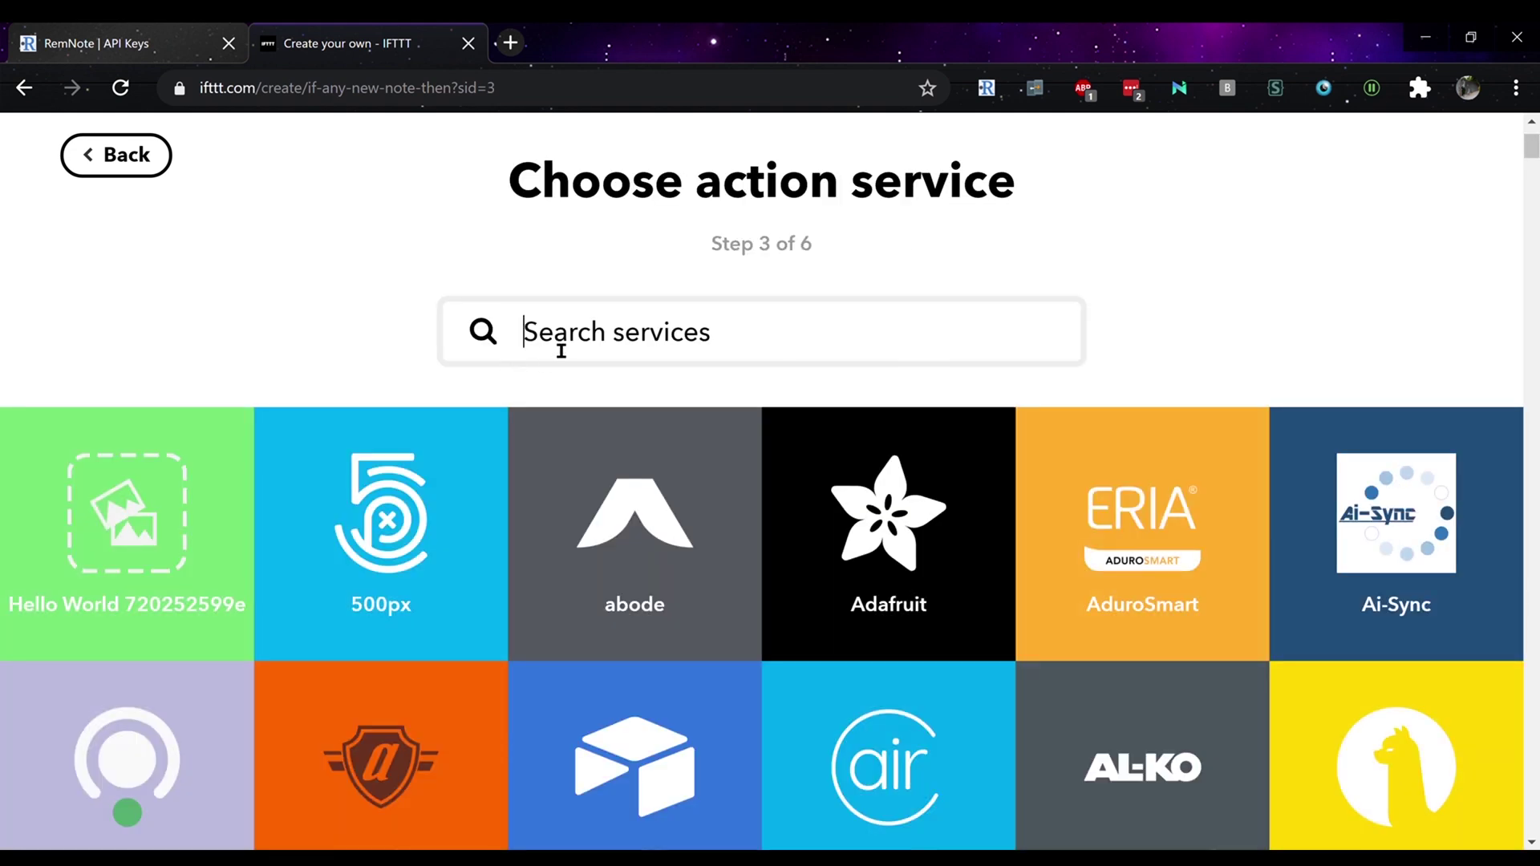
{"action": "type", "text": "web"}
{"action": "left_click", "coordinate": [910, 548]}
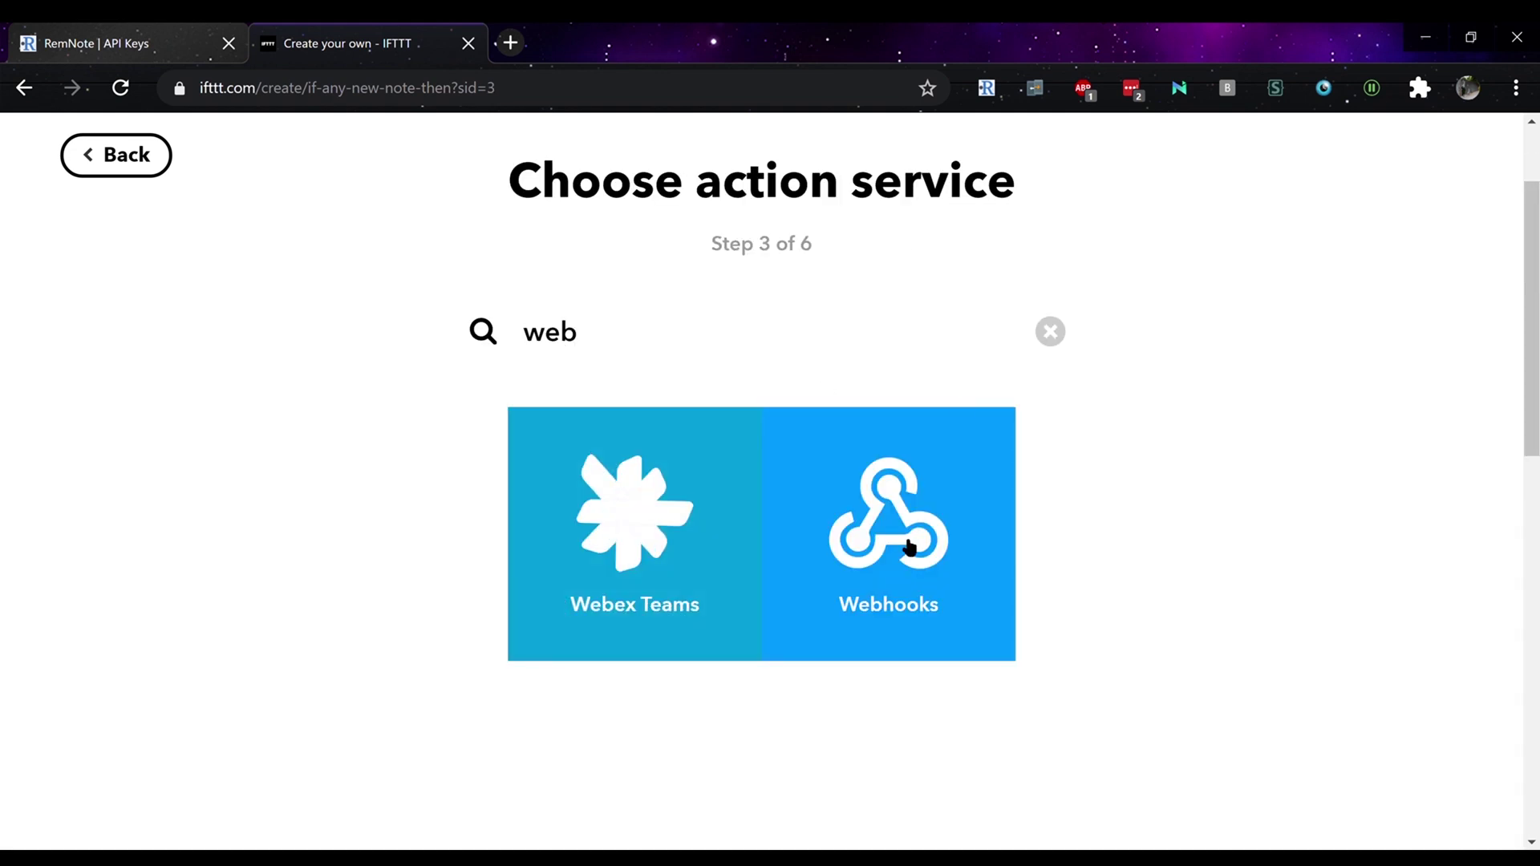
{"action": "left_click", "coordinate": [315, 440]}
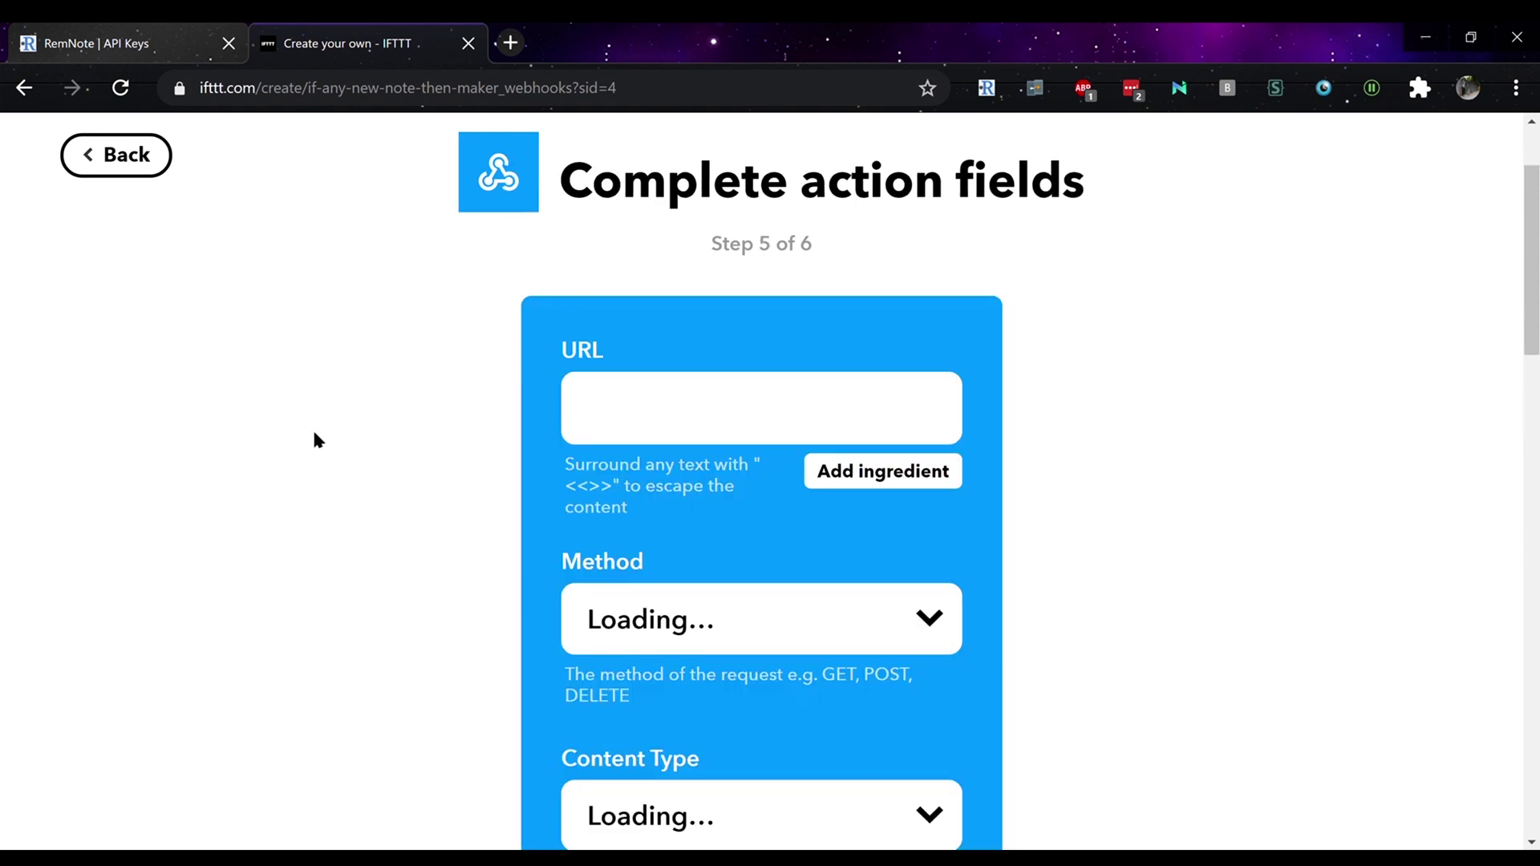
{"action": "left_click", "coordinate": [644, 405]}
{"action": "key", "text": "alt+Tab"}
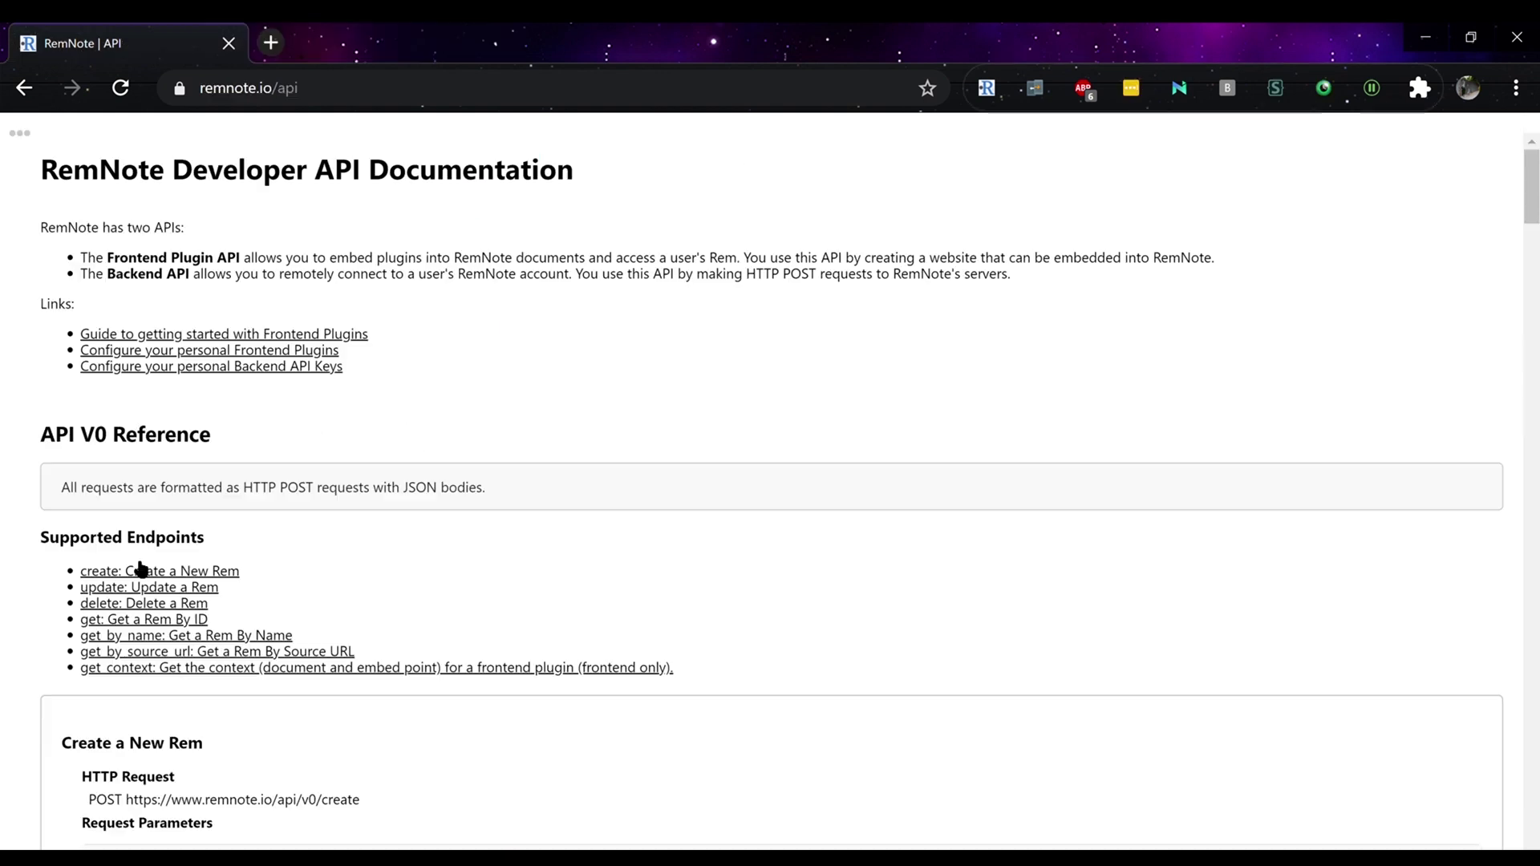
{"action": "scroll", "coordinate": [132, 555], "scroll_direction": "down", "scroll_amount": 7}
{"action": "left_click_drag", "start_coordinate": [361, 211], "coordinate": [128, 221]}
{"action": "key", "text": "ctrl+c"}
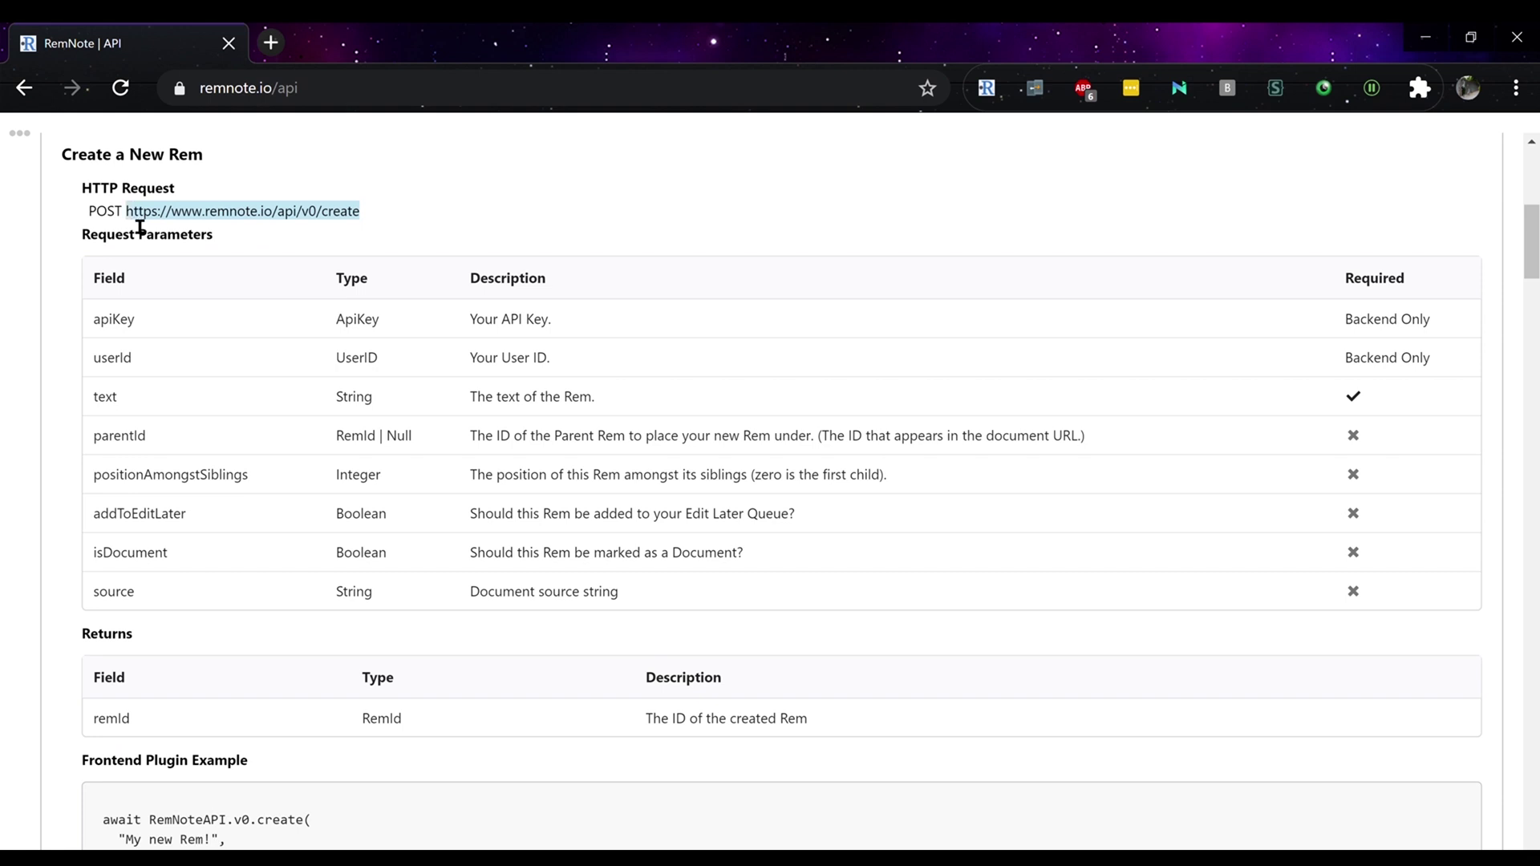
{"action": "key", "text": "alt+Tab"}
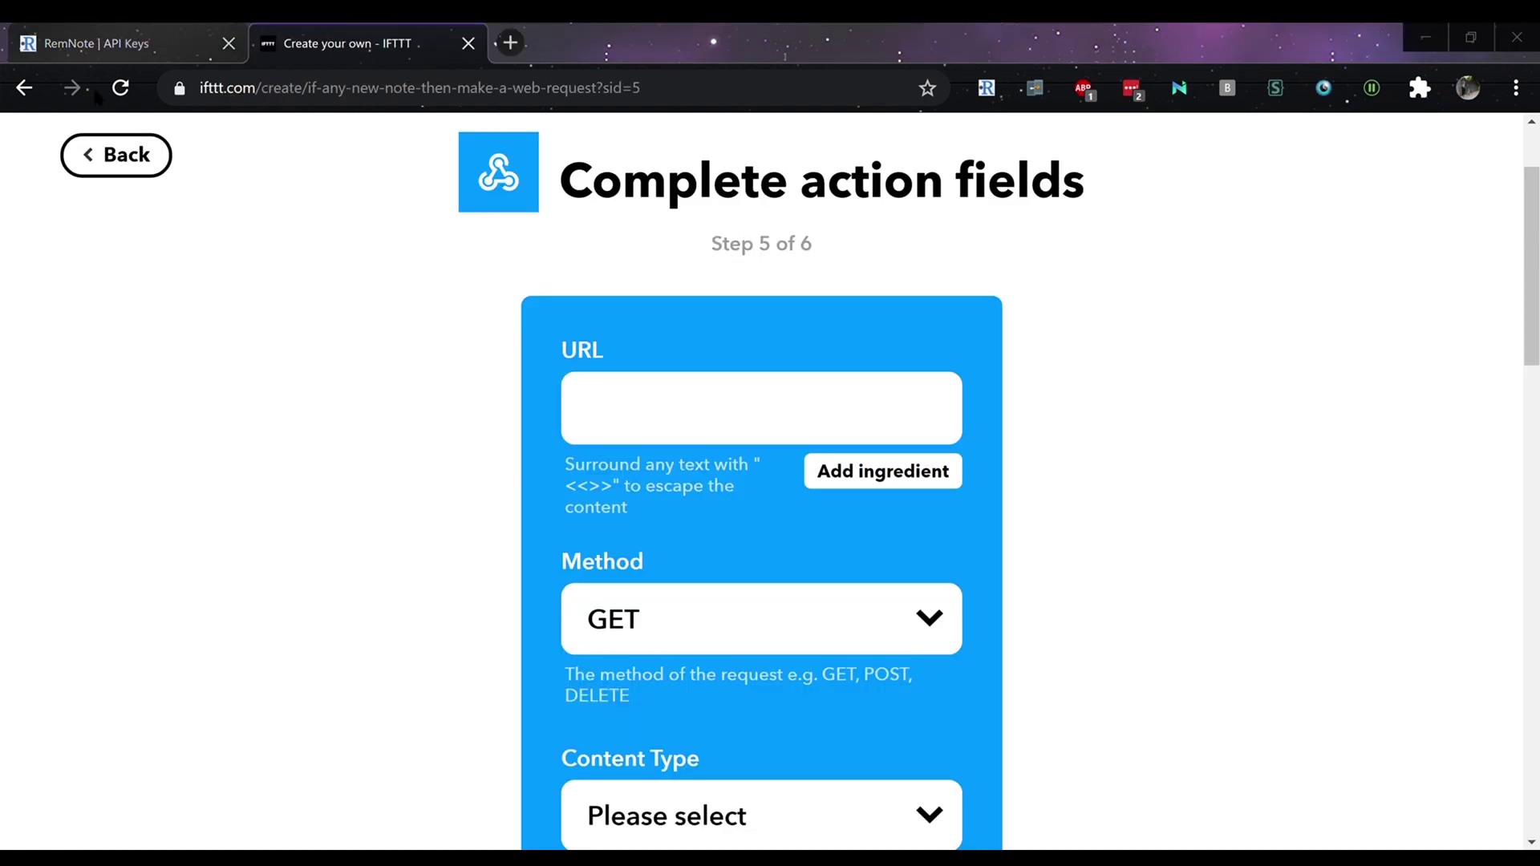
{"action": "left_click", "coordinate": [686, 438]}
{"action": "key", "text": "ctrl+v"}
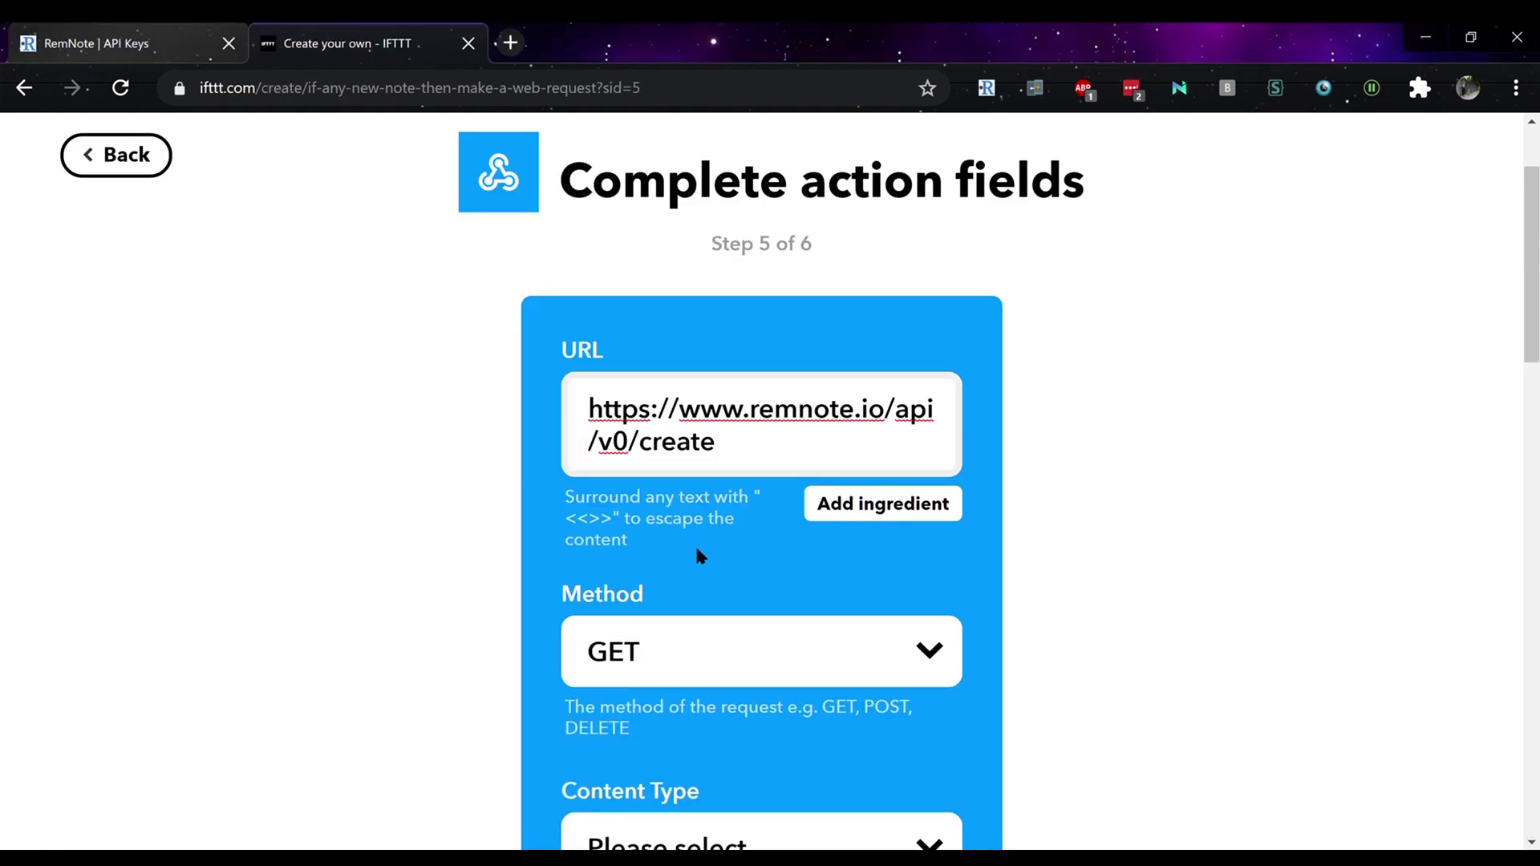
{"action": "key", "text": "Tab"}
{"action": "key", "text": "Down"}
- Set the content type to application/json and select RemNote's example JSON body
{"action": "scroll", "coordinate": [674, 417], "scroll_direction": "down", "scroll_amount": 1}
{"action": "scroll", "coordinate": [522, 433], "scroll_direction": "down", "scroll_amount": 2}
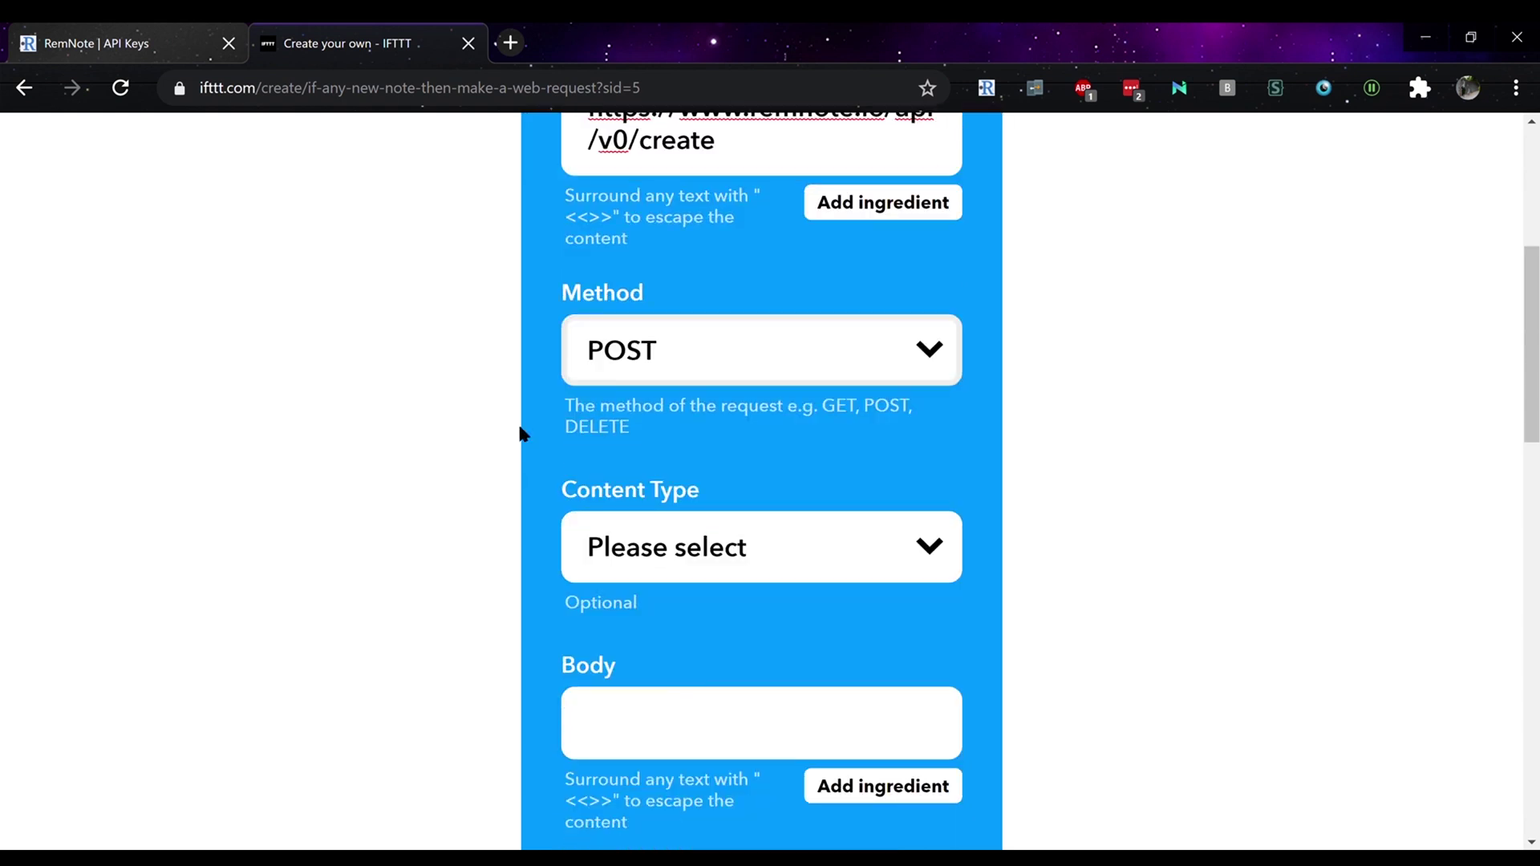
{"action": "scroll", "coordinate": [522, 433], "scroll_direction": "down", "scroll_amount": 1}
{"action": "key", "text": "Tab"}
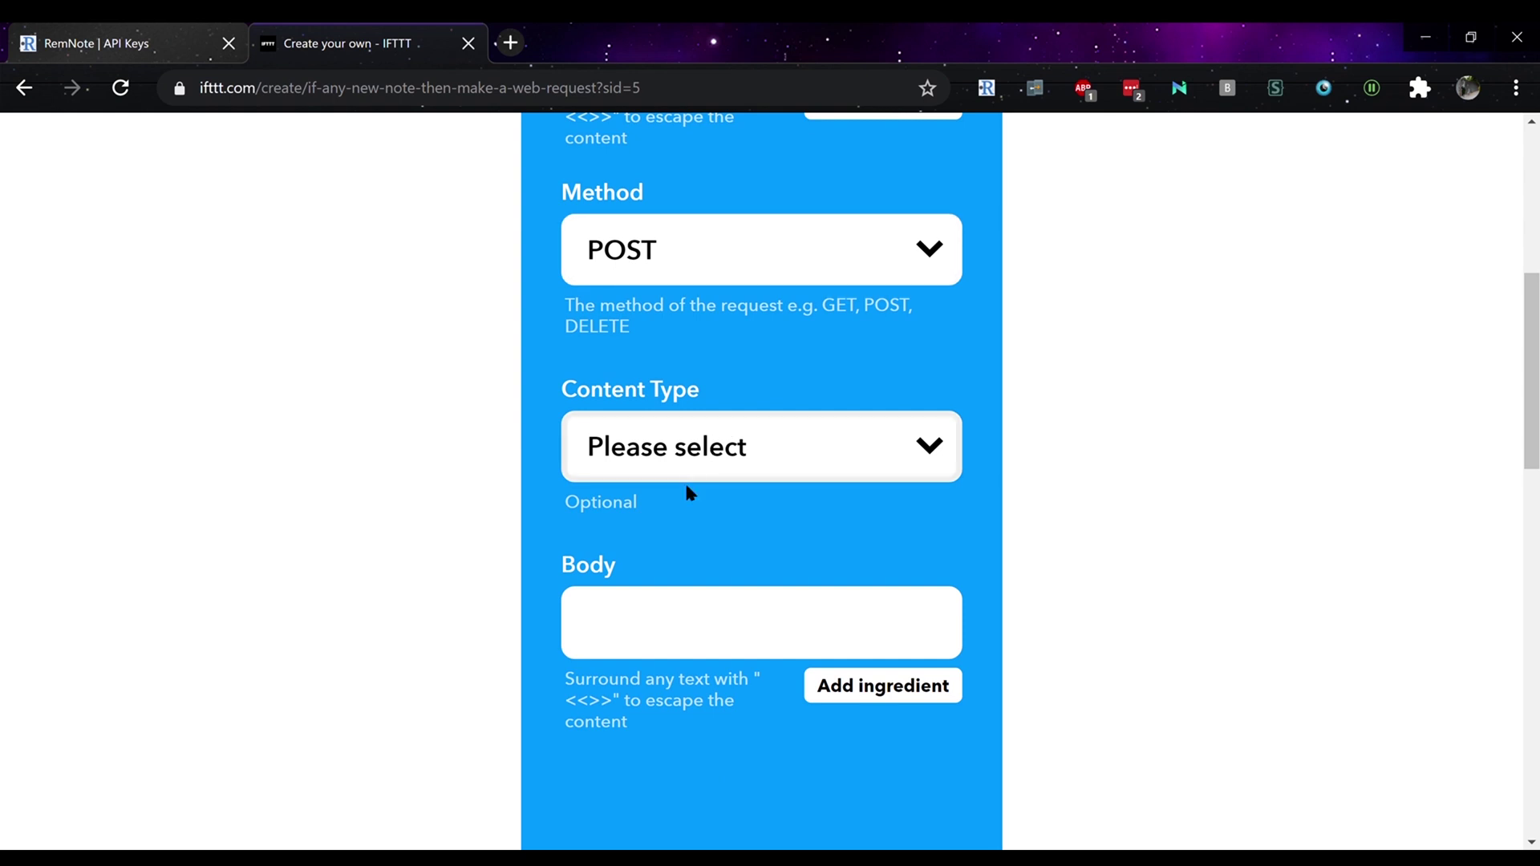
{"action": "key", "text": "Down"}
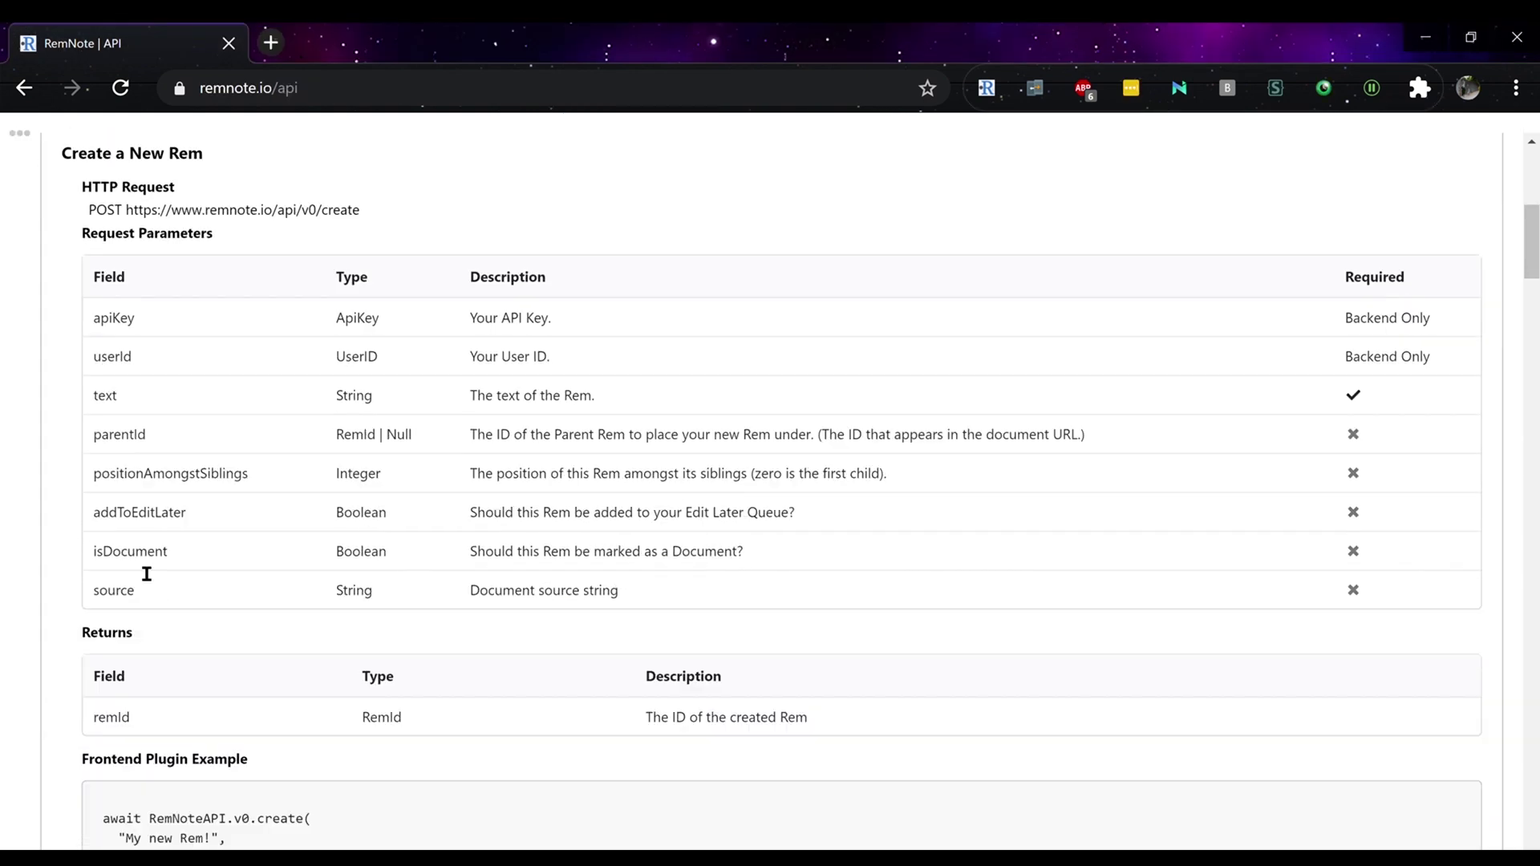
{"action": "scroll", "coordinate": [216, 571], "scroll_direction": "down", "scroll_amount": 5}
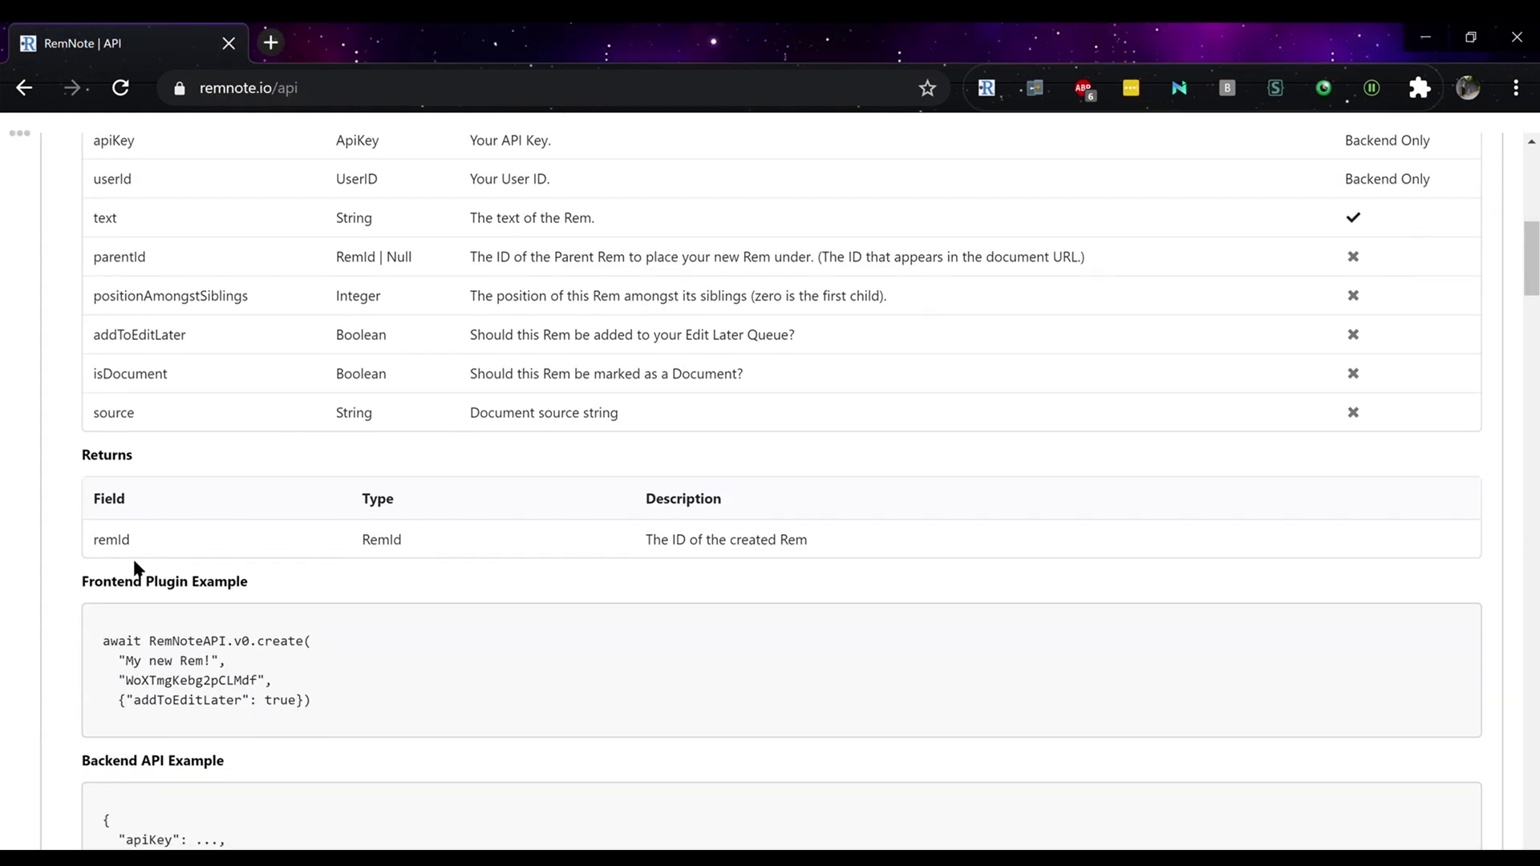
{"action": "scroll", "coordinate": [137, 568], "scroll_direction": "down", "scroll_amount": 1}
{"action": "left_click_drag", "start_coordinate": [151, 675], "coordinate": [117, 583]}
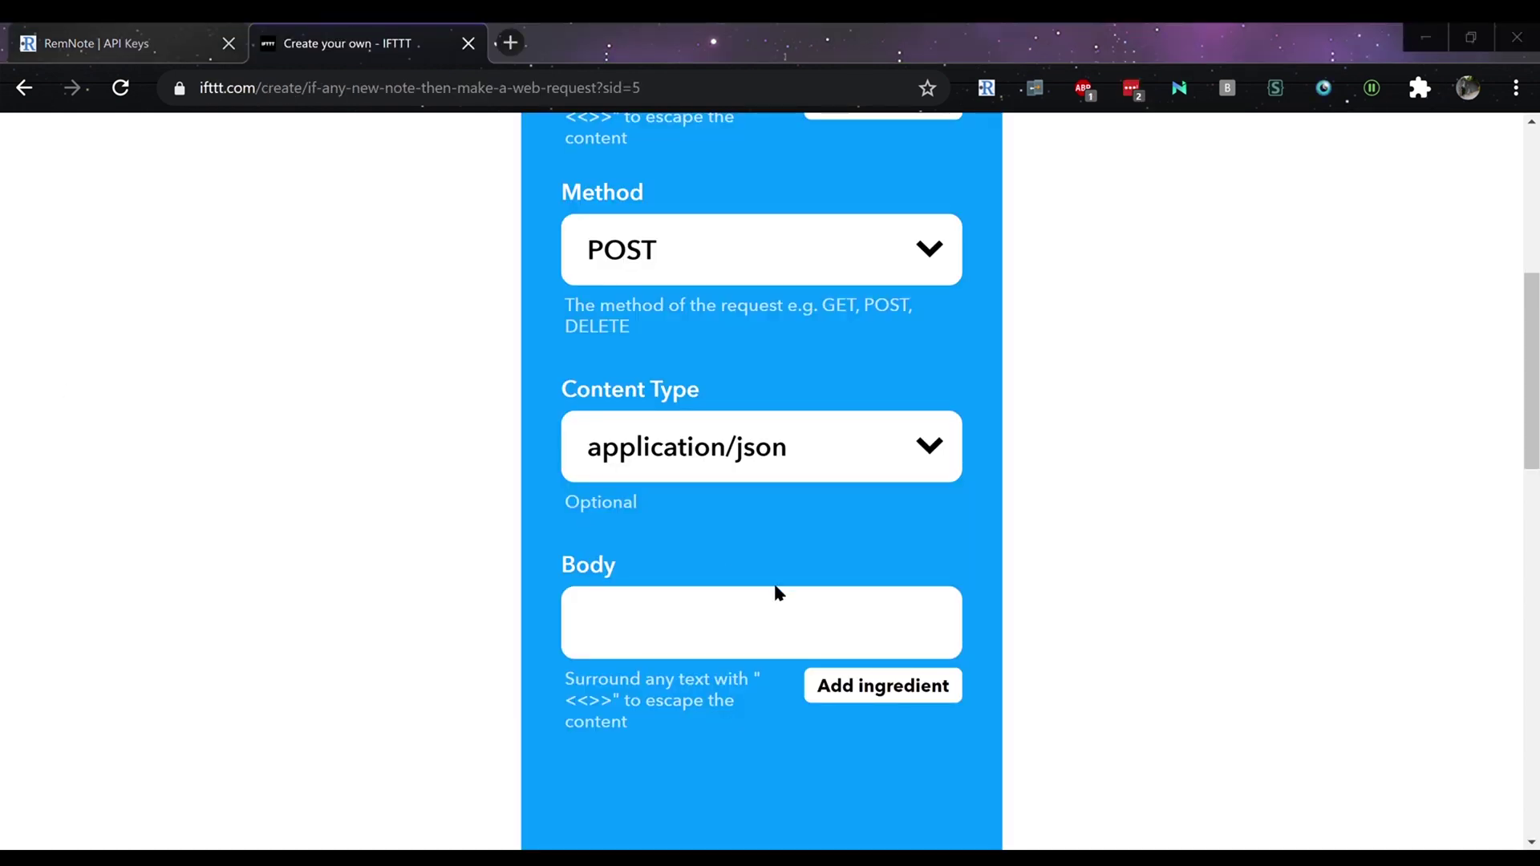
- Paste the JSON into Body and replace the typed {{NoteText}} with the NoteText ingredient
{"action": "left_click", "coordinate": [784, 617]}
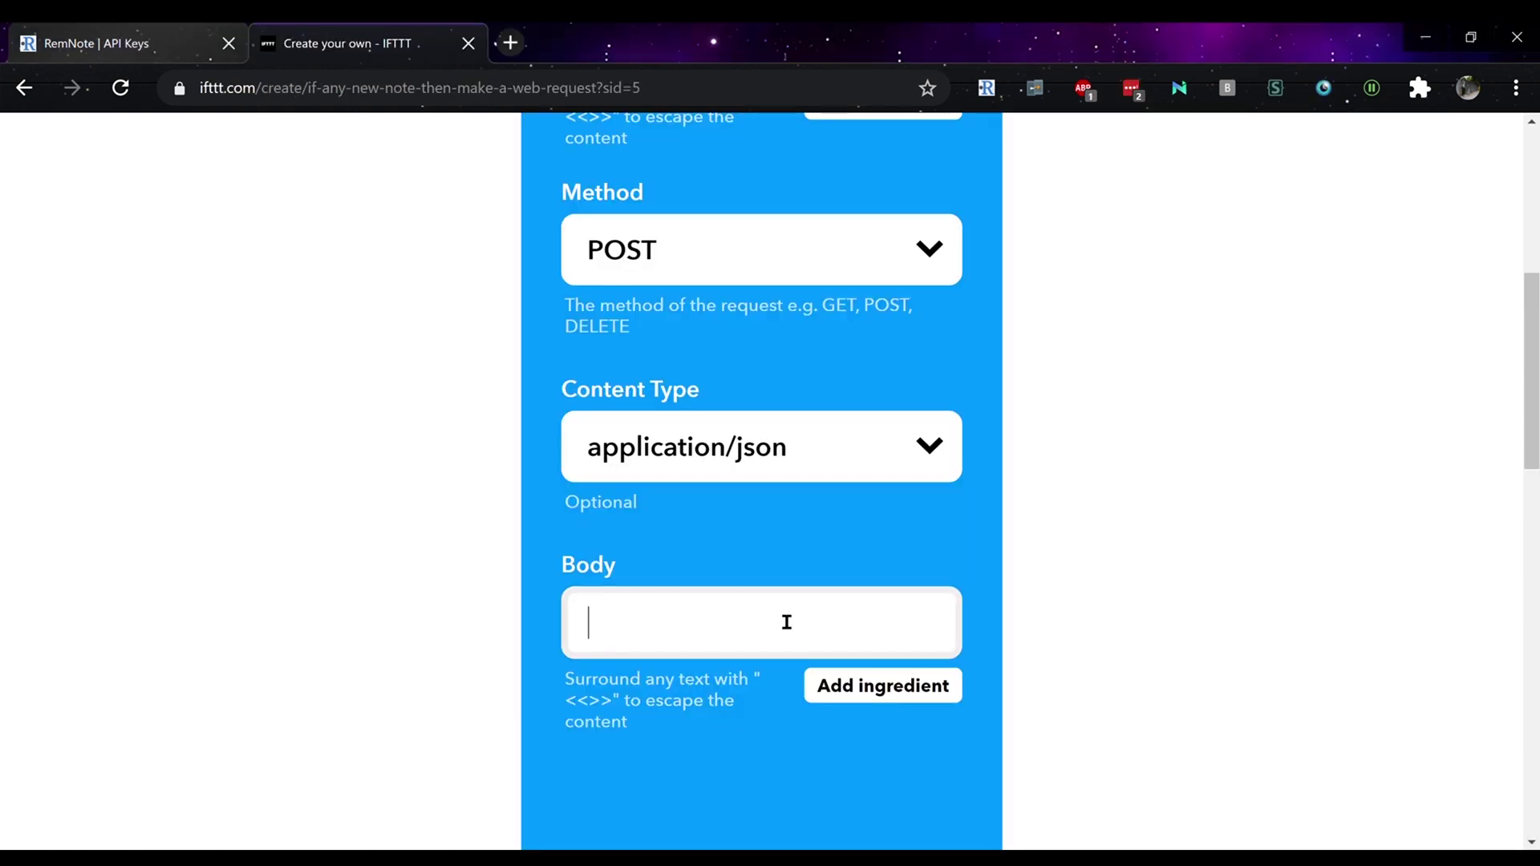
{"action": "key", "text": "ctrl+v"}
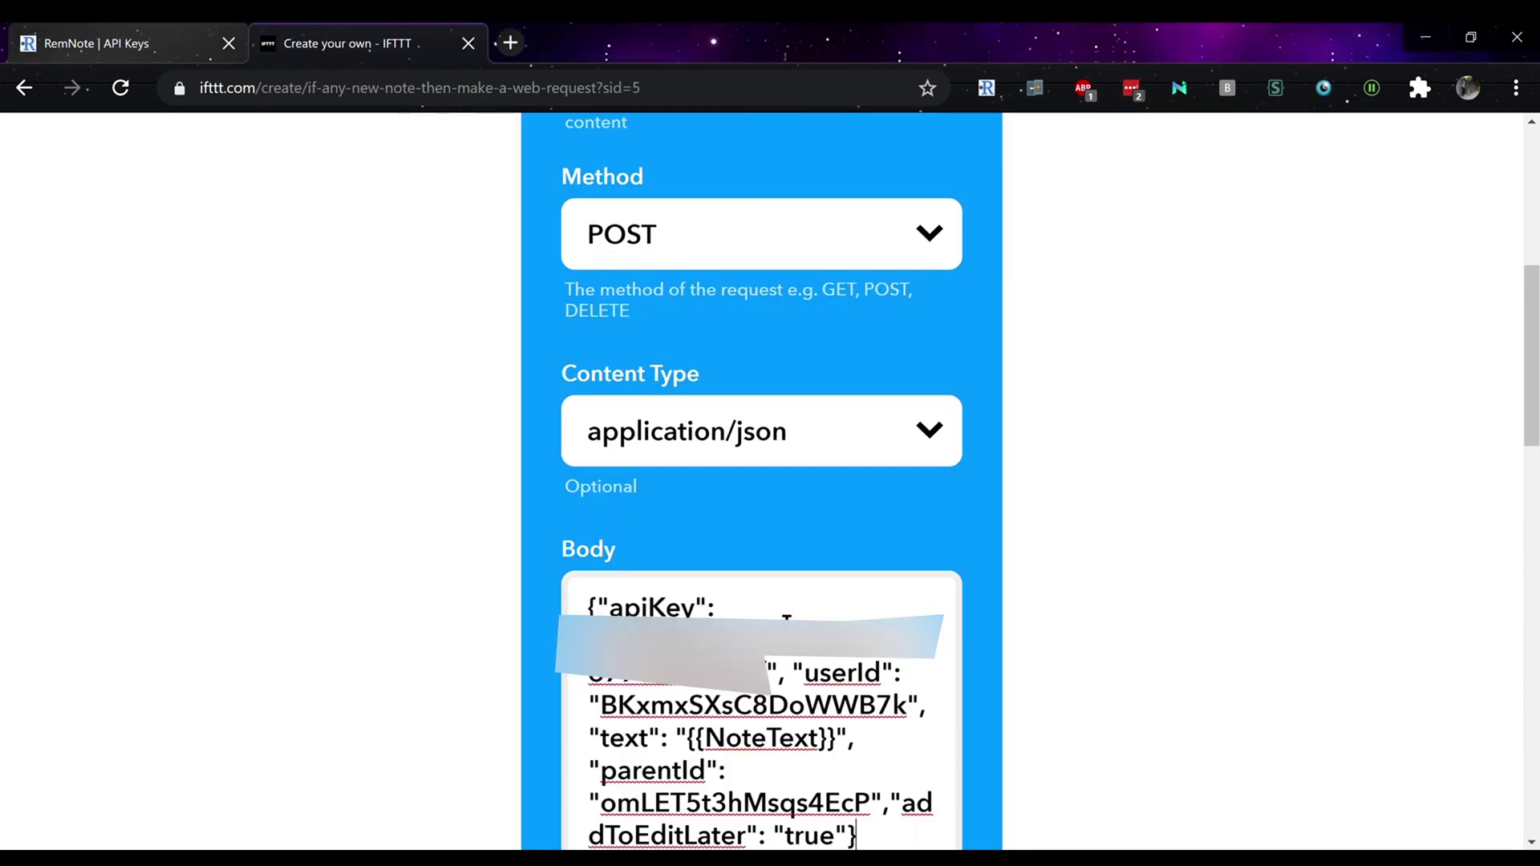
{"action": "scroll", "coordinate": [762, 481], "scroll_direction": "down", "scroll_amount": 1}
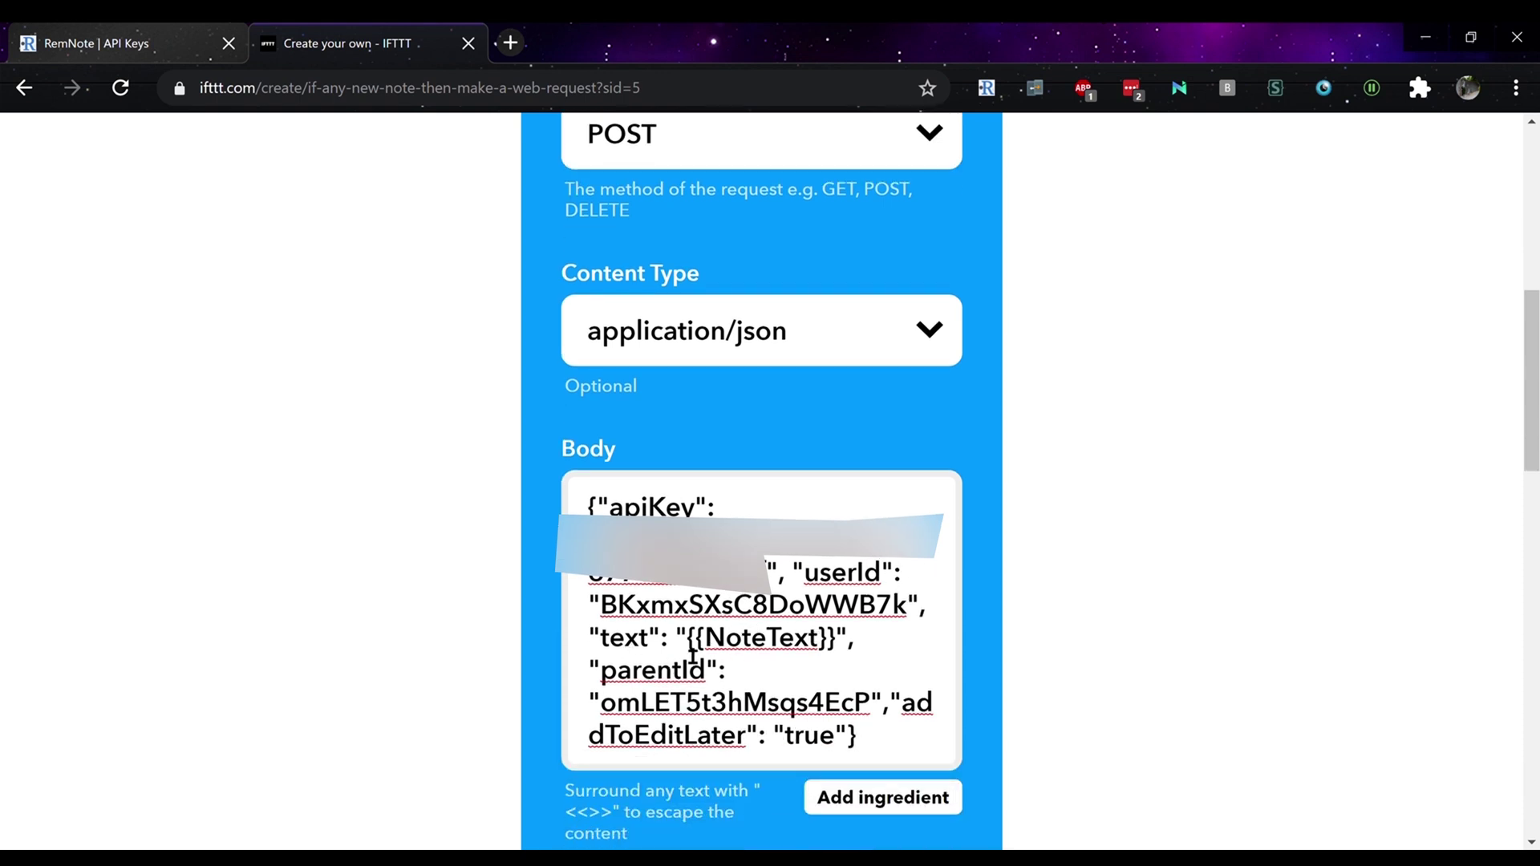
{"action": "double_click", "coordinate": [694, 642]}
{"action": "left_click_drag", "start_coordinate": [727, 652], "coordinate": [838, 658]}
{"action": "key", "text": "BackSpace"}
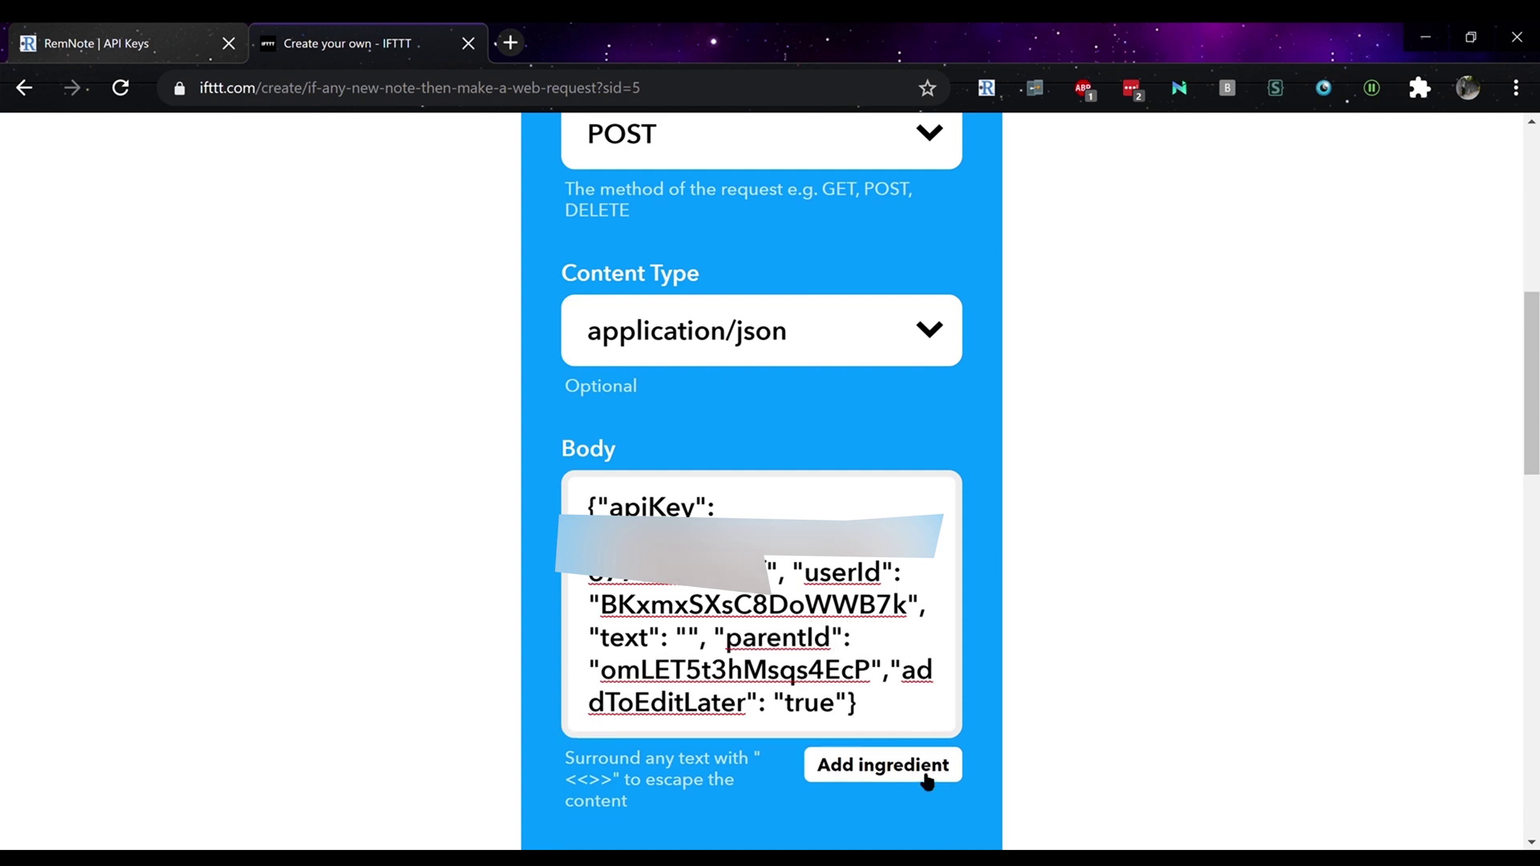
{"action": "left_click", "coordinate": [928, 781]}
{"action": "scroll", "coordinate": [918, 776], "scroll_direction": "down", "scroll_amount": 4}
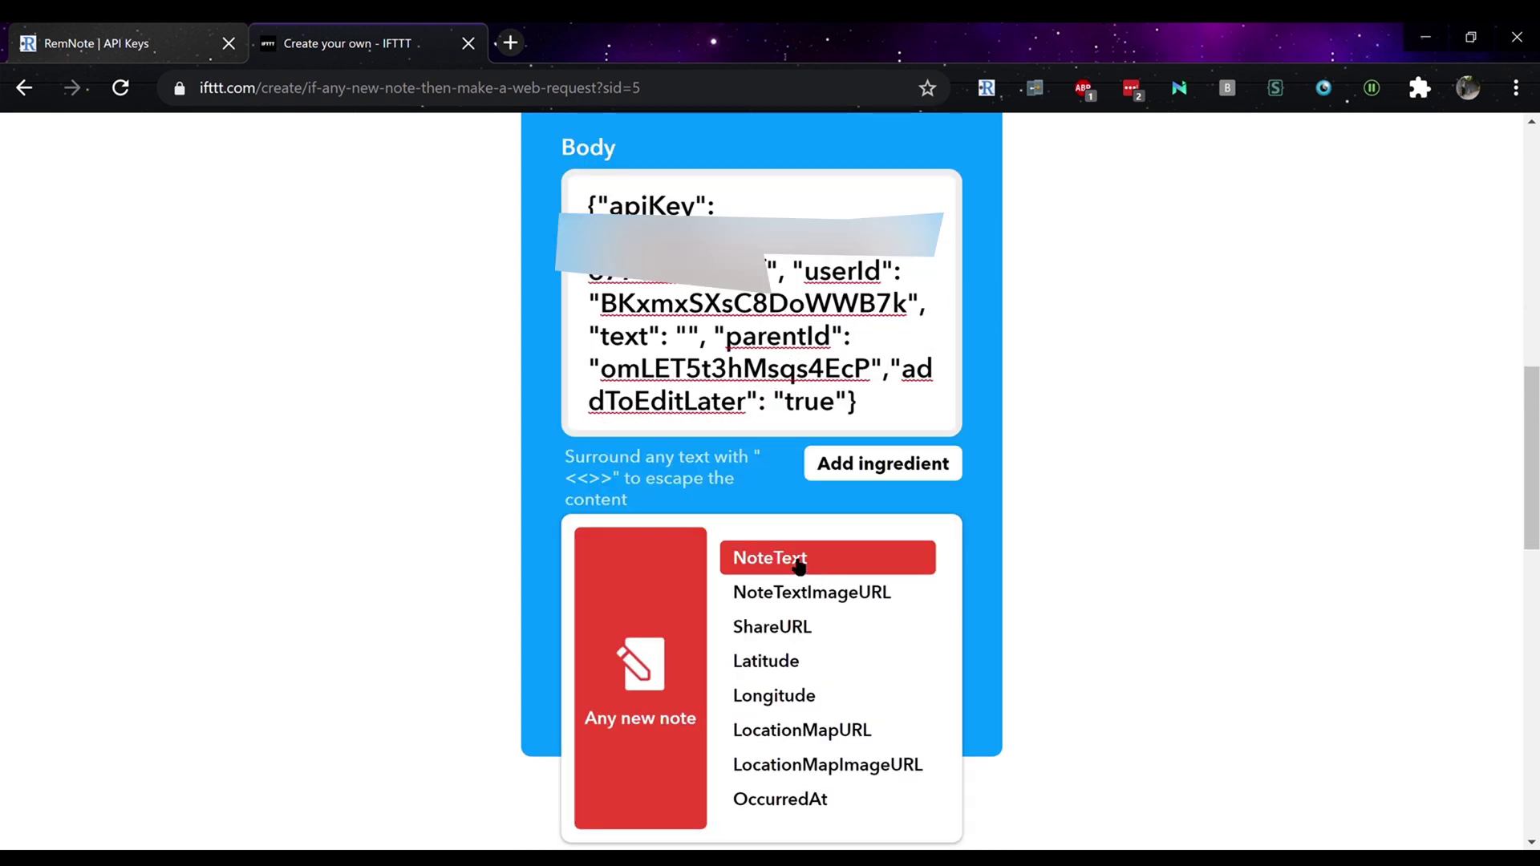
{"action": "left_click", "coordinate": [800, 565]}
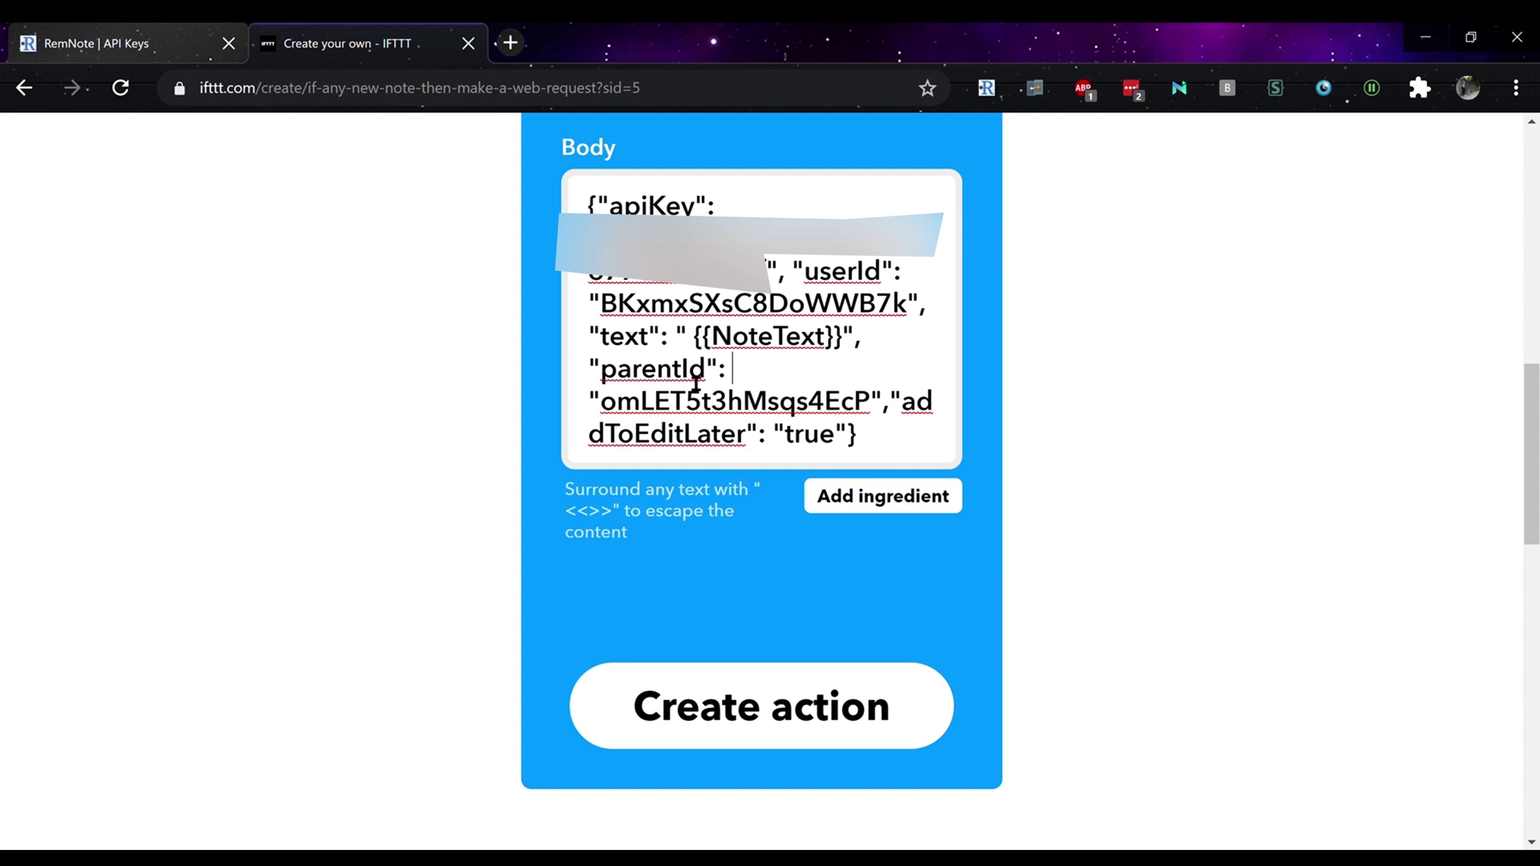
- In RemNote, search 'thought' and open the Thought Queue document
{"action": "left_click", "coordinate": [109, 43]}
{"action": "left_click", "coordinate": [24, 142]}
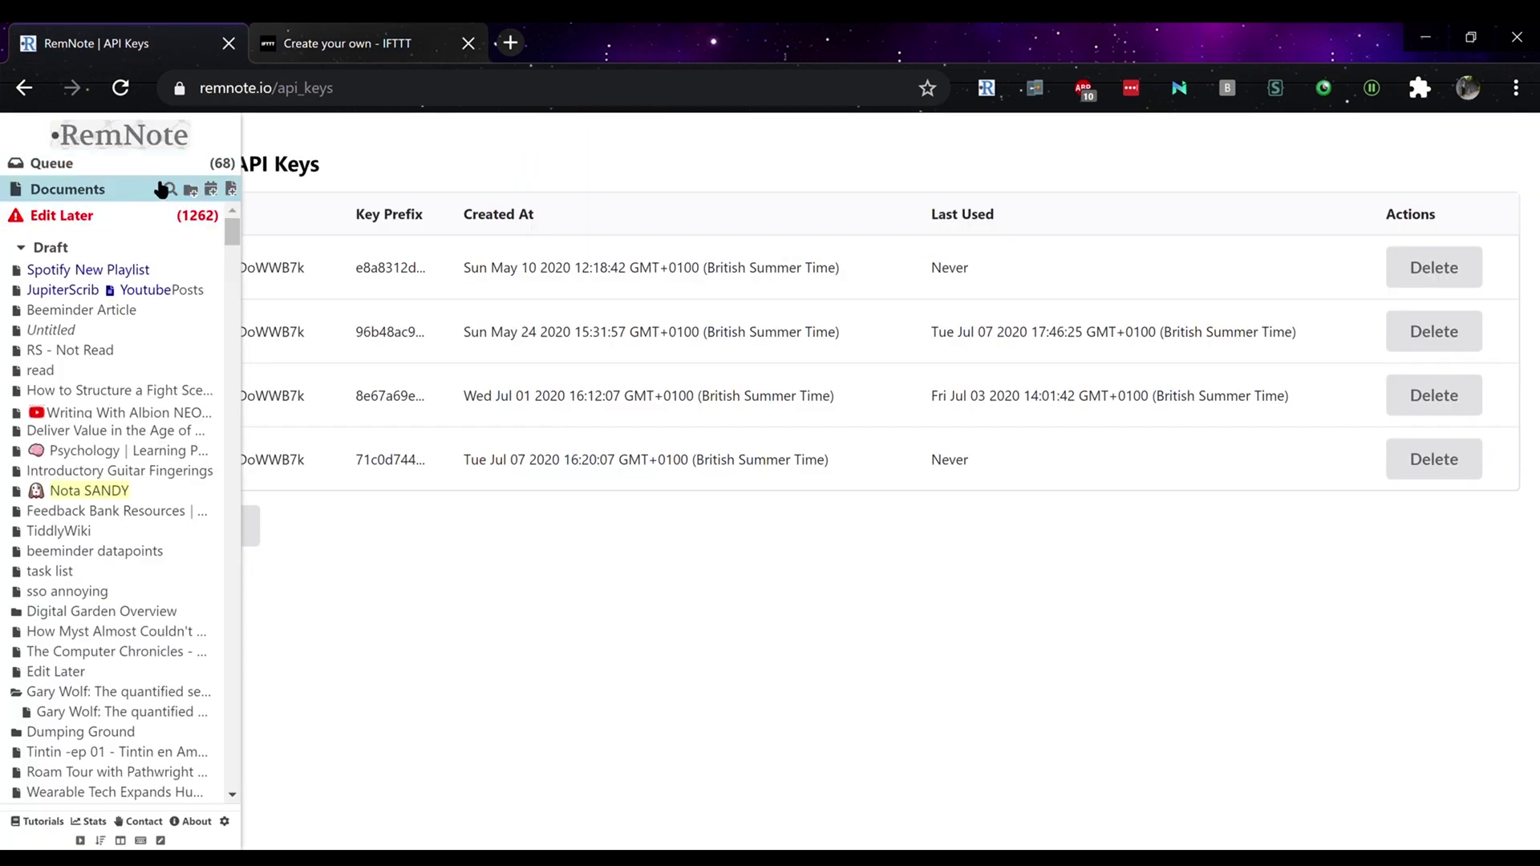
{"action": "left_click", "coordinate": [170, 193]}
{"action": "type", "text": "thought"}
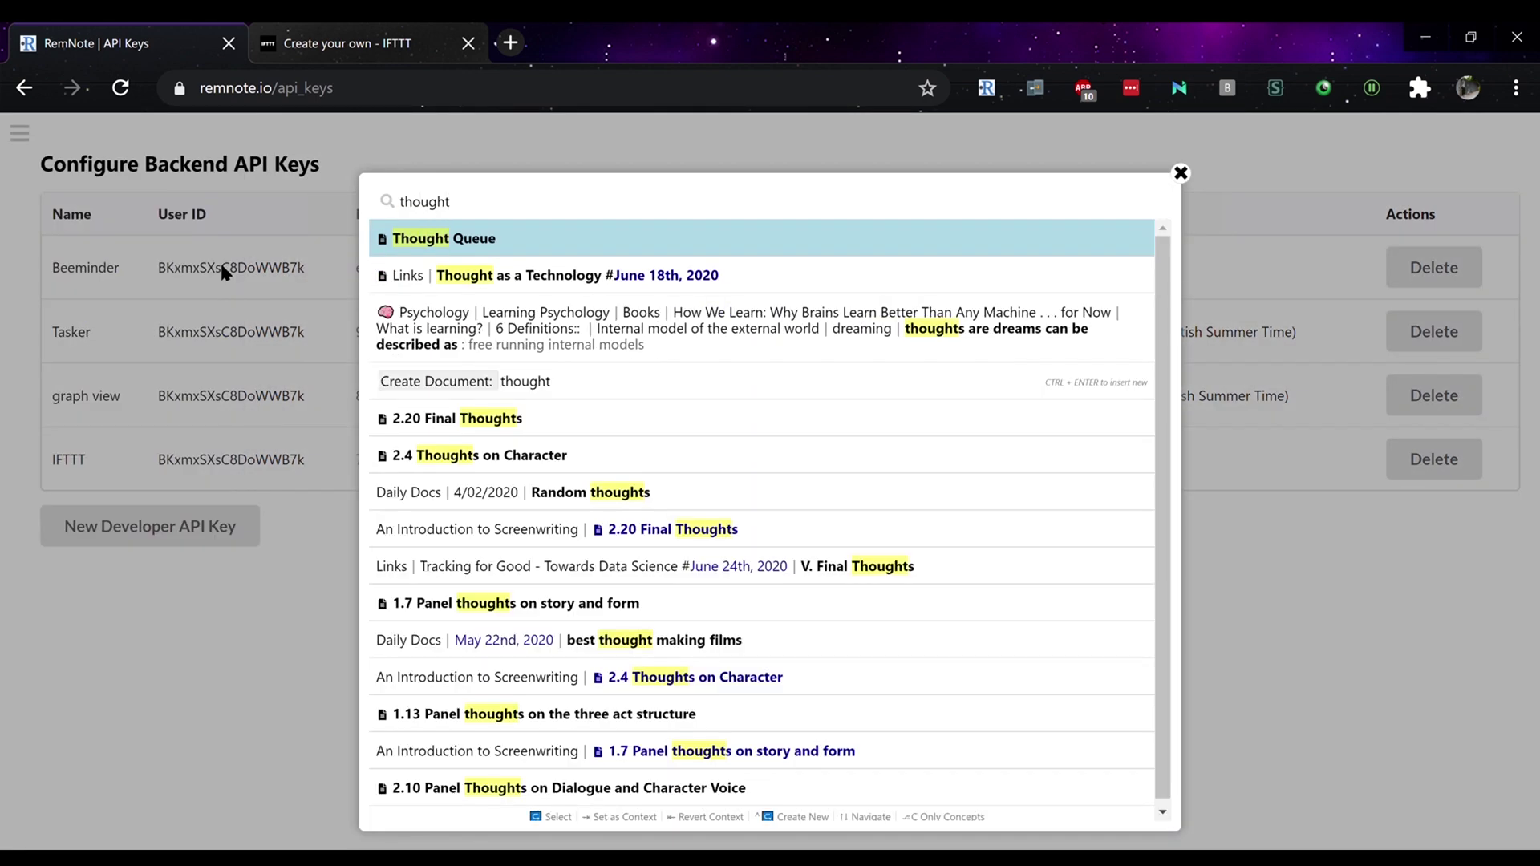
{"action": "key", "text": "Return"}
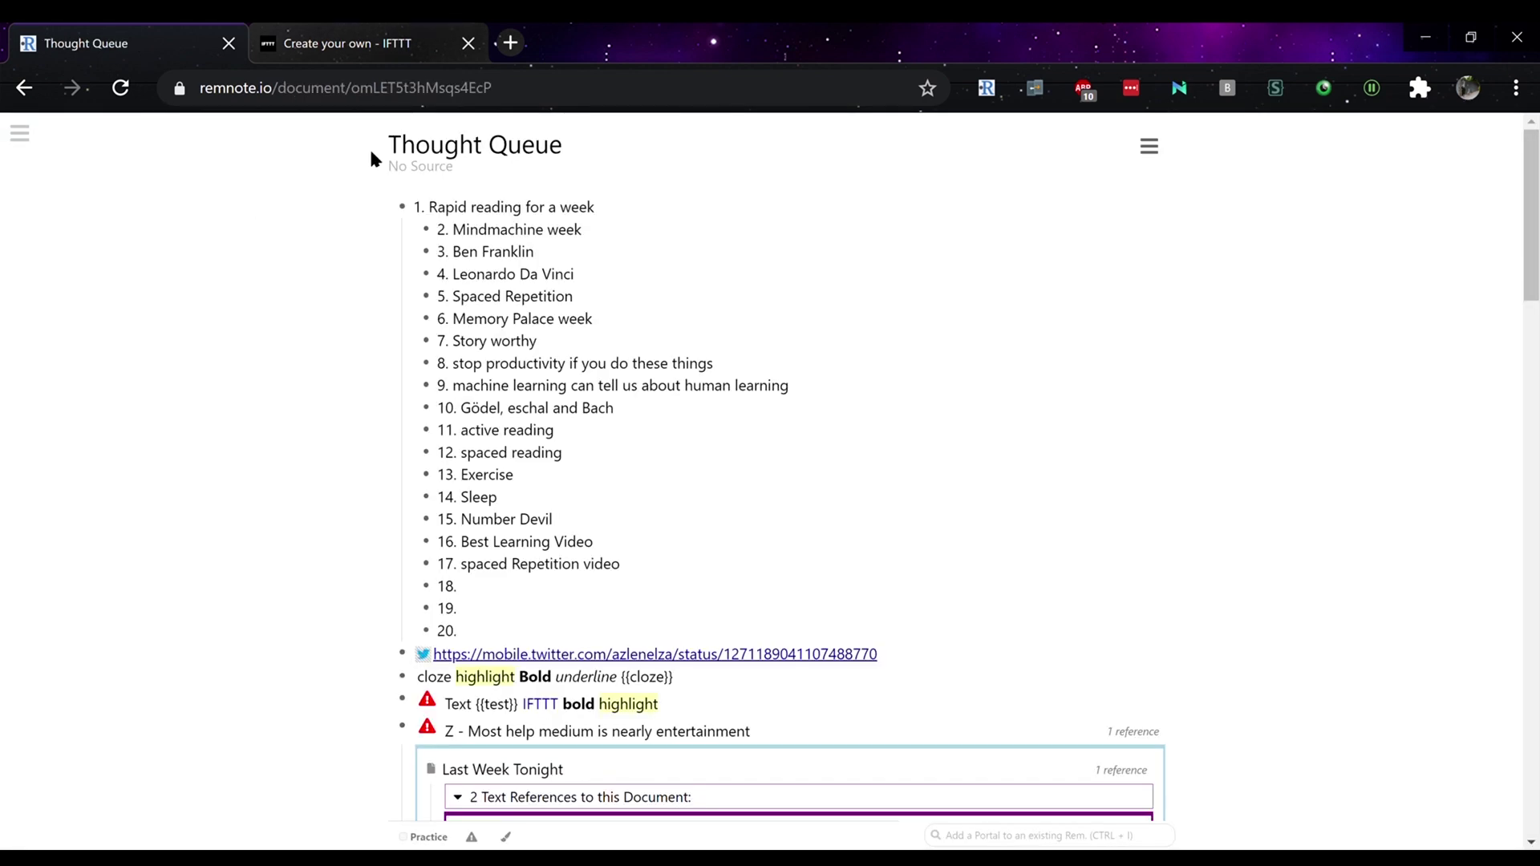
- Copy the Thought Queue document ID from the URL, confirm it matches parentId, and save the action
{"action": "left_click", "coordinate": [375, 102]}
{"action": "left_click", "coordinate": [373, 102]}
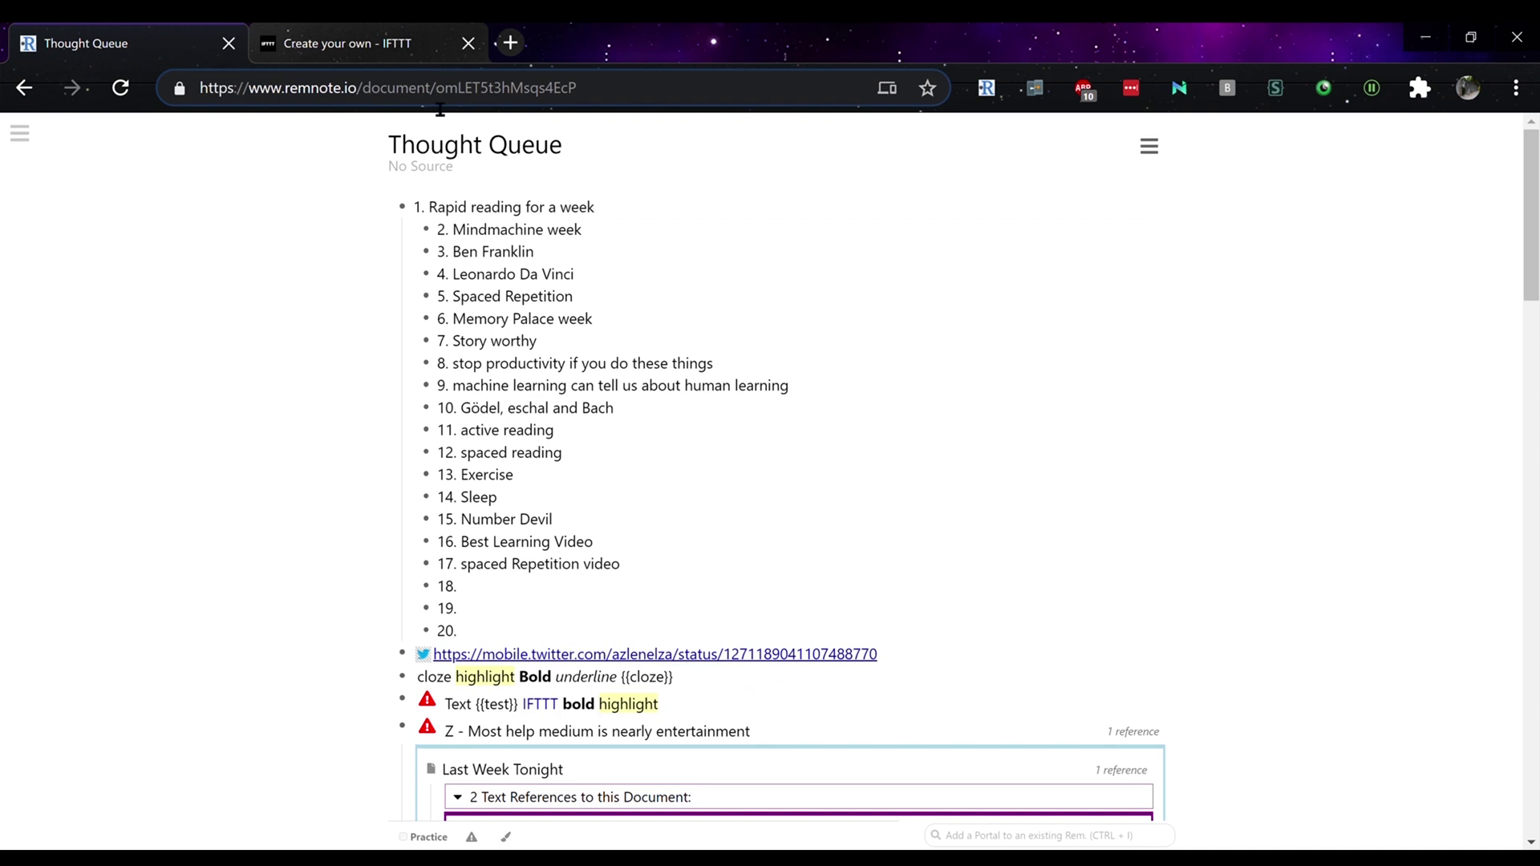
{"action": "left_click_drag", "start_coordinate": [447, 101], "coordinate": [675, 79]}
{"action": "left_click", "coordinate": [332, 46]}
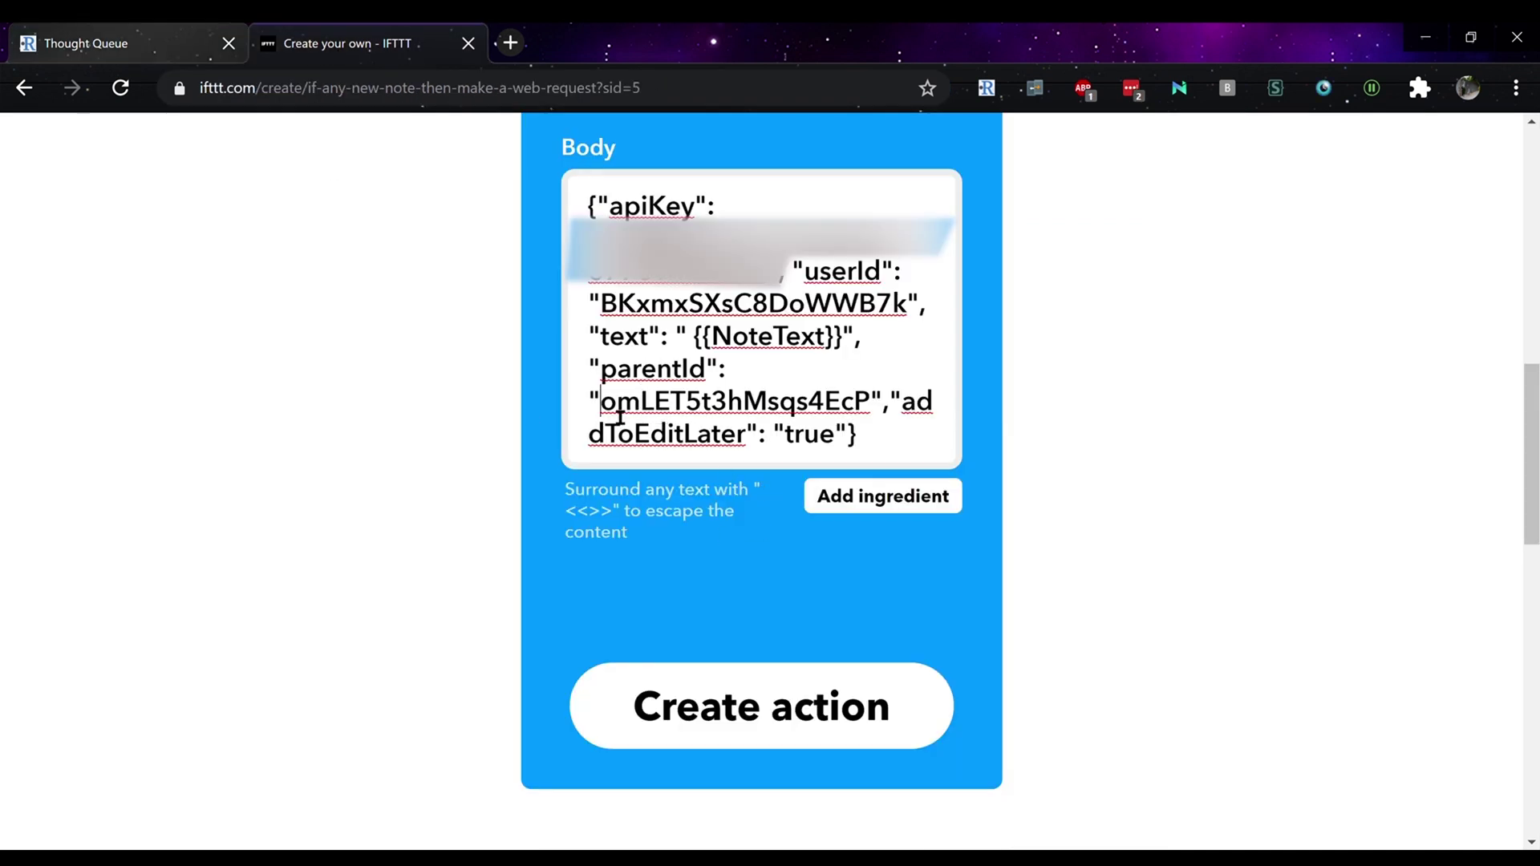
{"action": "left_click_drag", "start_coordinate": [600, 401], "coordinate": [861, 398]}
{"action": "left_click", "coordinate": [846, 405]}
{"action": "left_click", "coordinate": [772, 707]}
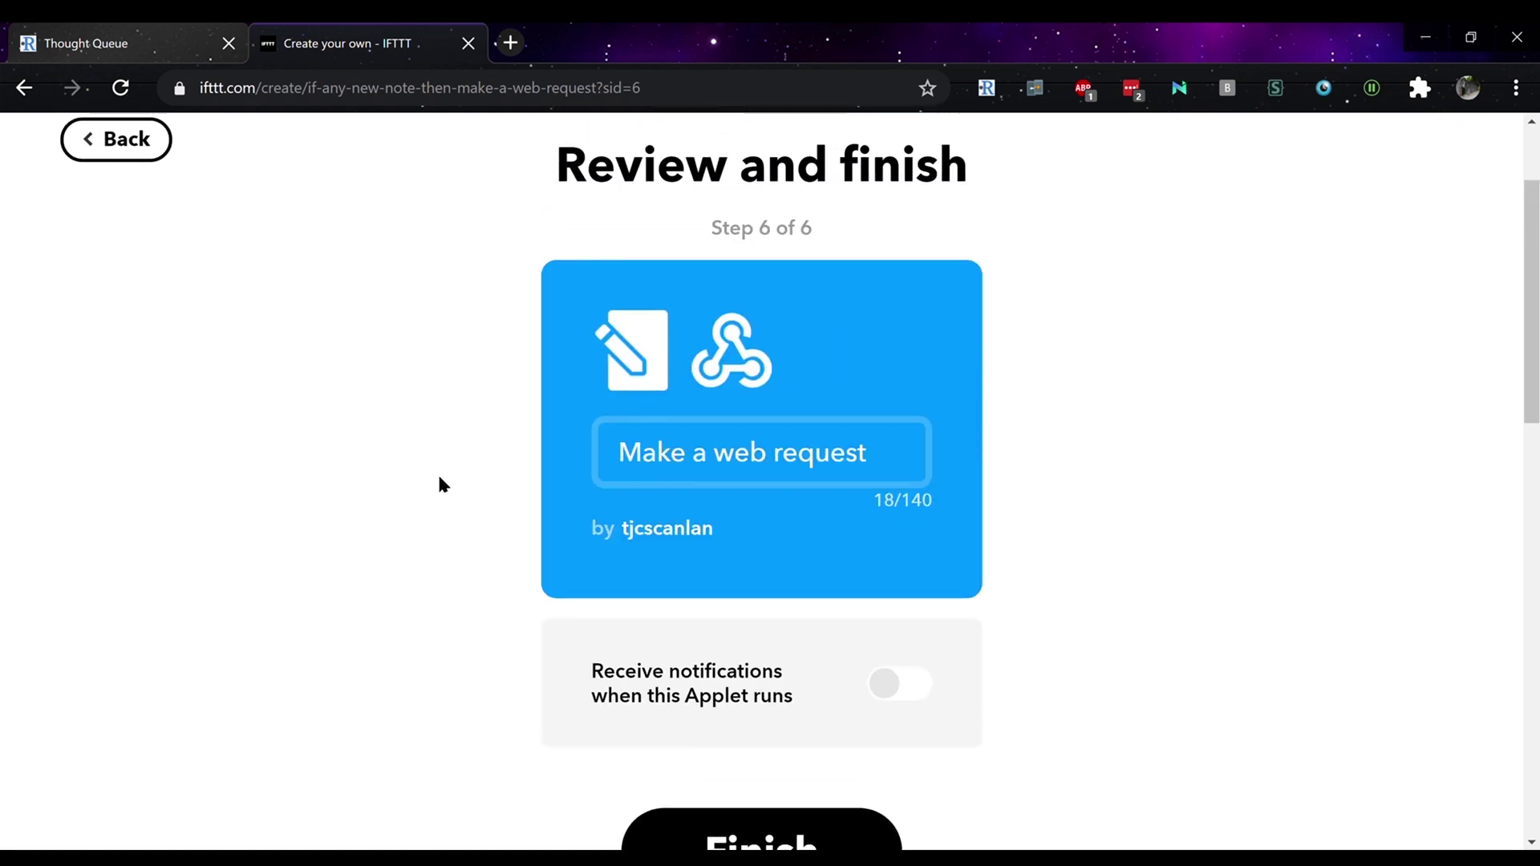
{"action": "scroll", "coordinate": [439, 478], "scroll_direction": "down", "scroll_amount": 4}
- Finish the review so the 'Make a web request' applet is created and connected
{"action": "left_click", "coordinate": [761, 550]}
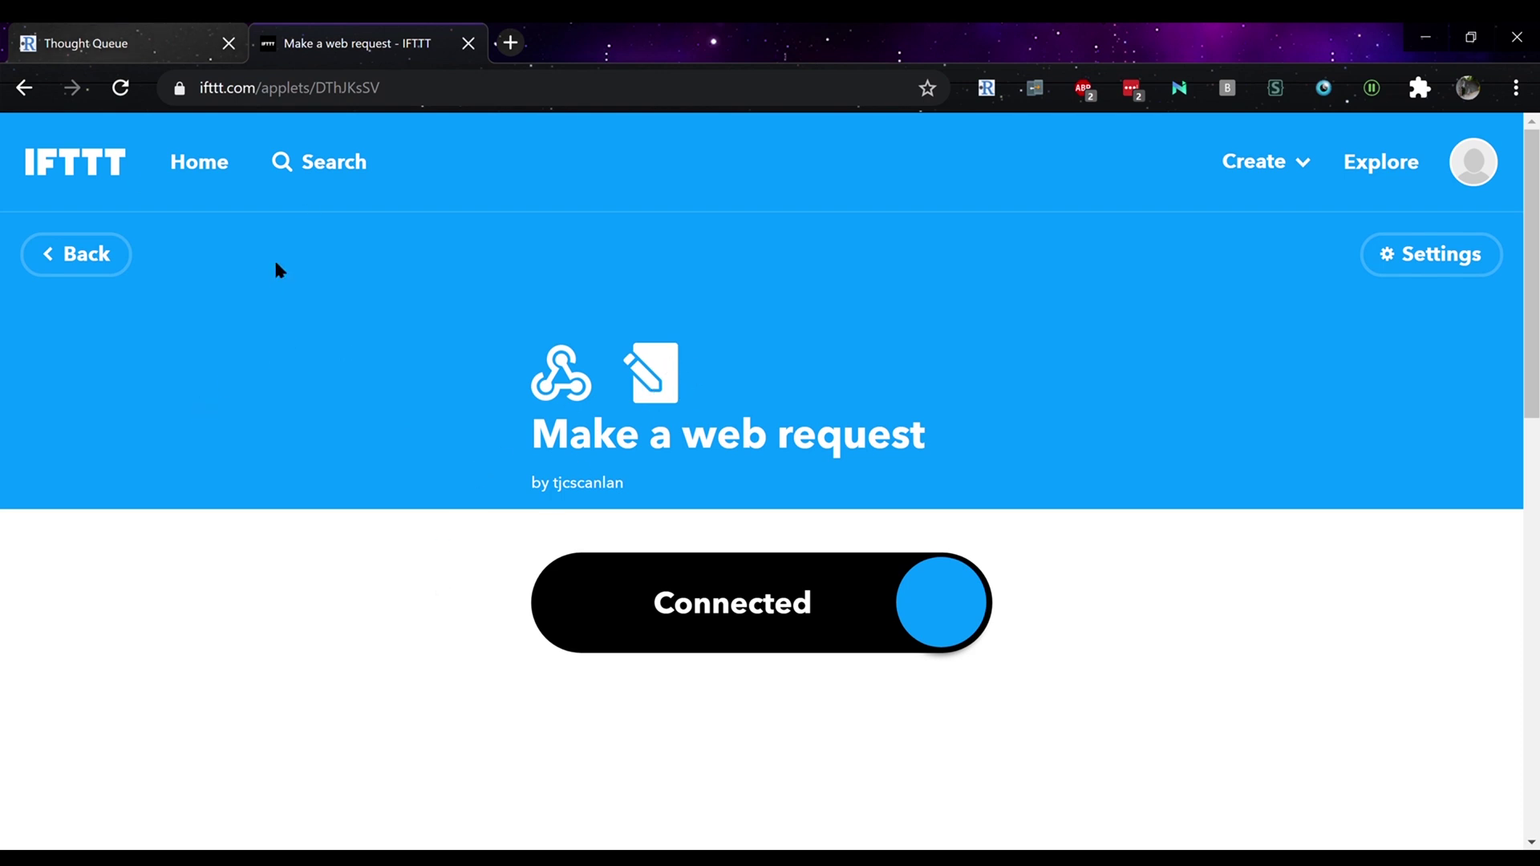
- Start a second applet with Spotify as its trigger service, then return to RemNote's Thought Queue
{"action": "left_click", "coordinate": [1241, 160]}
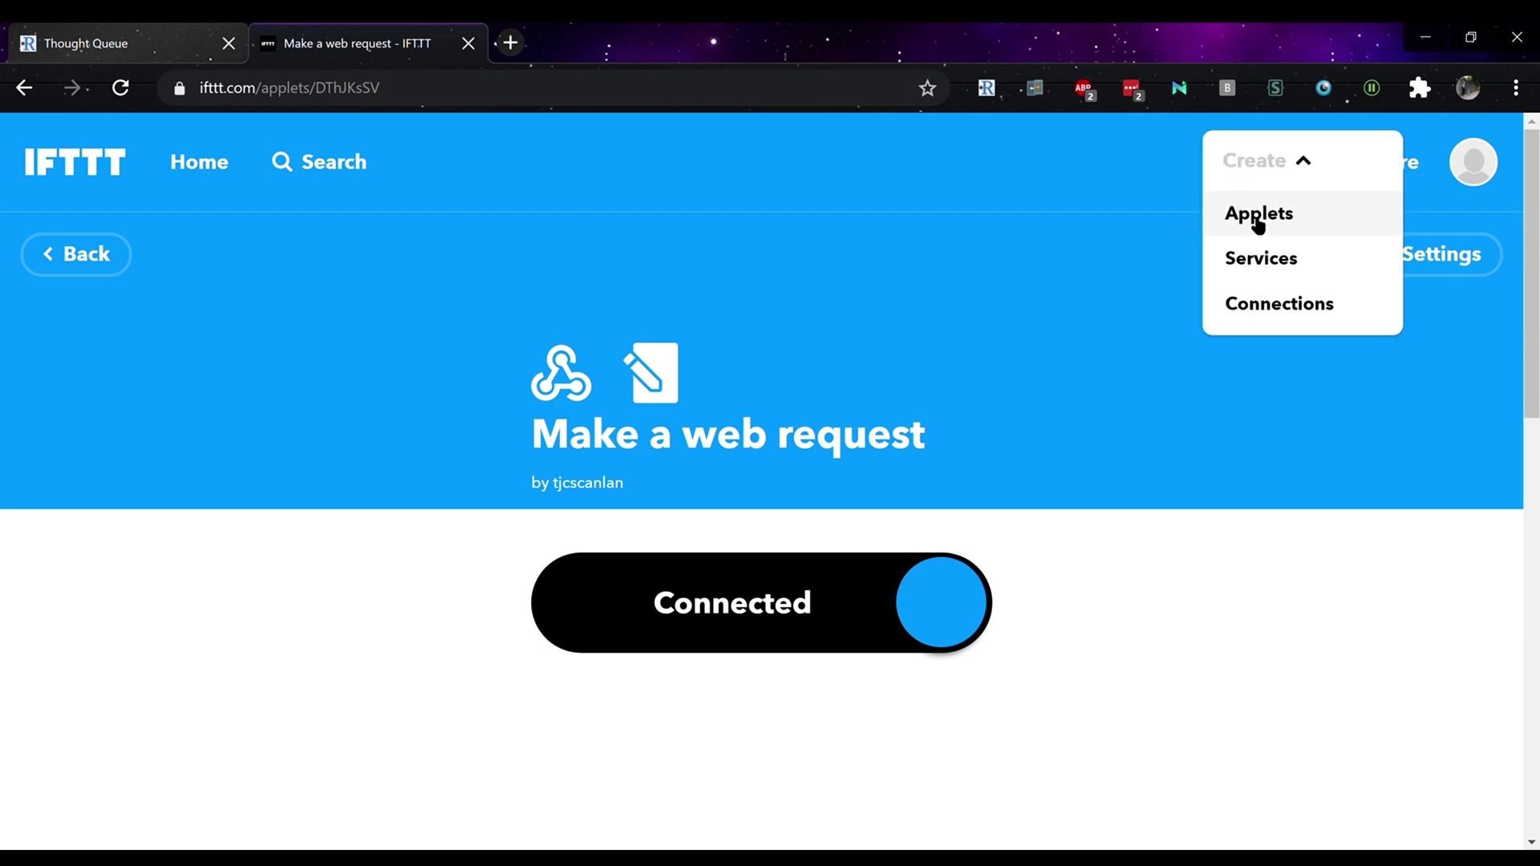
{"action": "left_click", "coordinate": [1258, 224]}
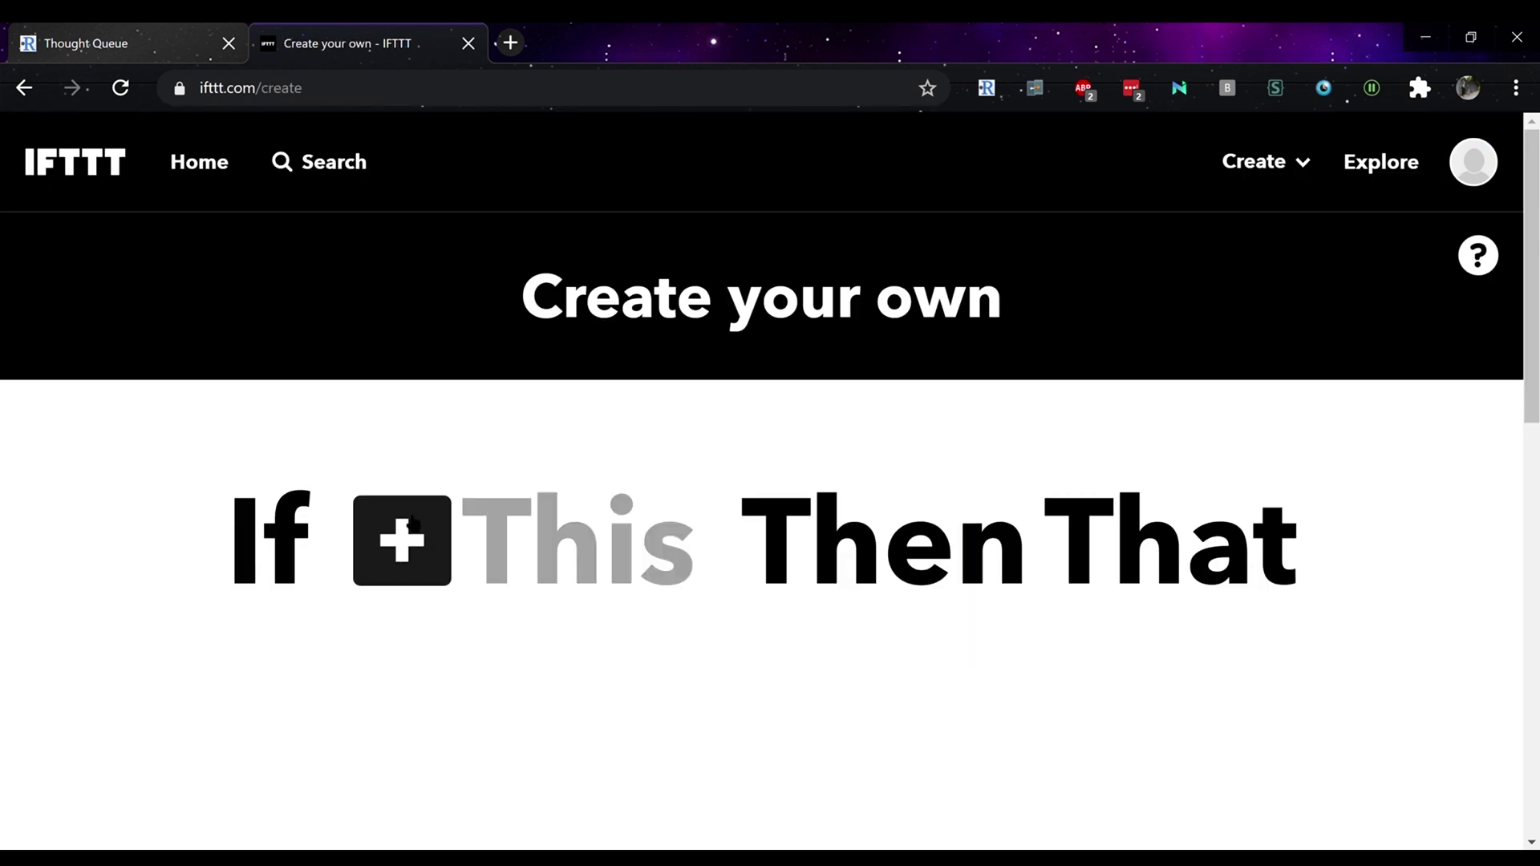
{"action": "left_click", "coordinate": [410, 524]}
{"action": "scroll", "coordinate": [633, 401], "scroll_direction": "down", "scroll_amount": 5}
{"action": "scroll", "coordinate": [622, 395], "scroll_direction": "up", "scroll_amount": 5}
{"action": "type", "text": "spotify"}
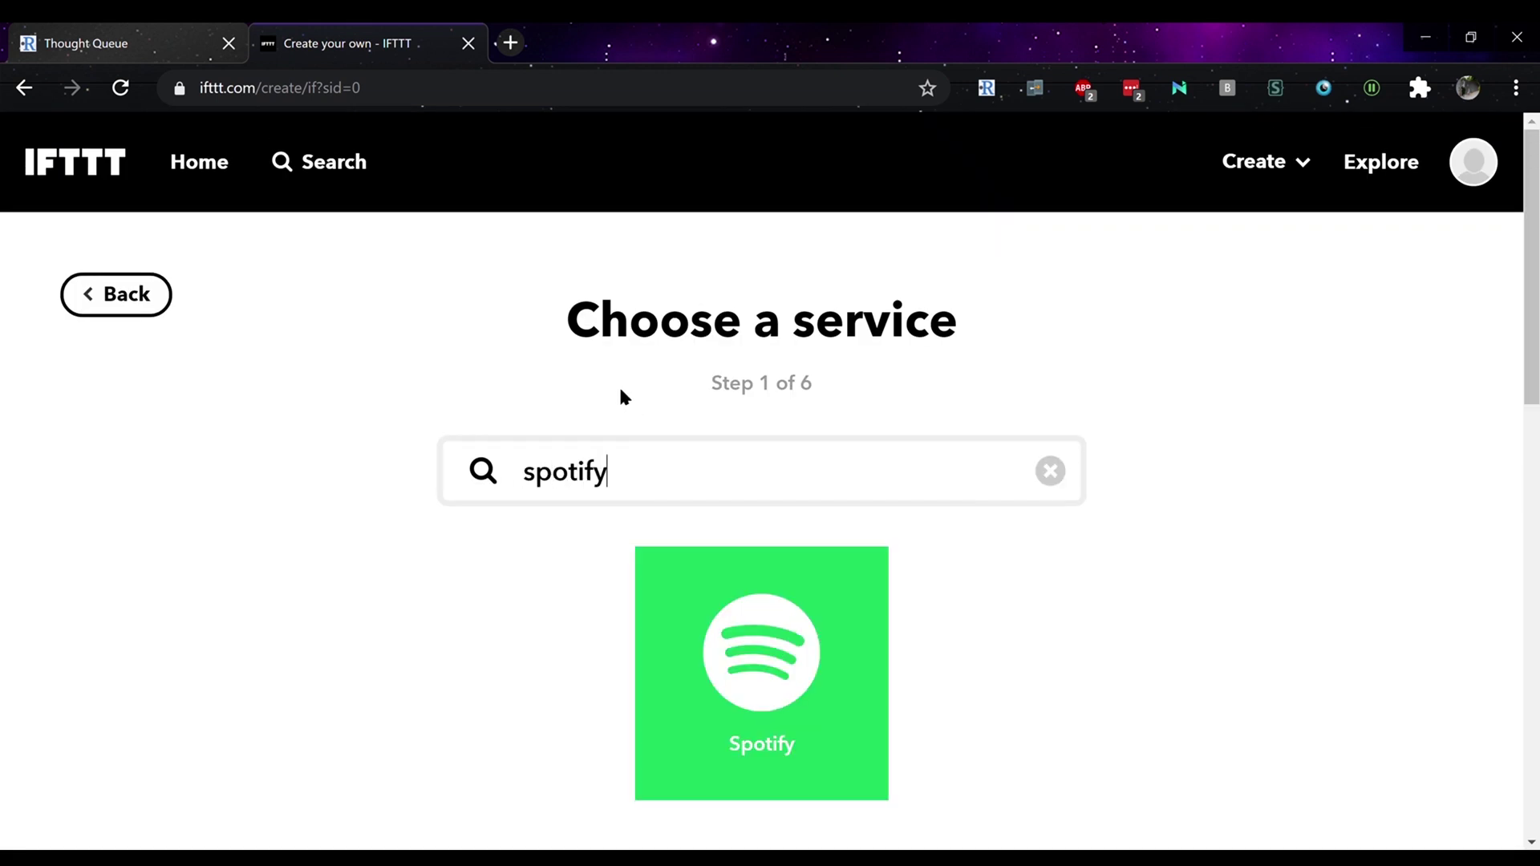
{"action": "left_click", "coordinate": [798, 703]}
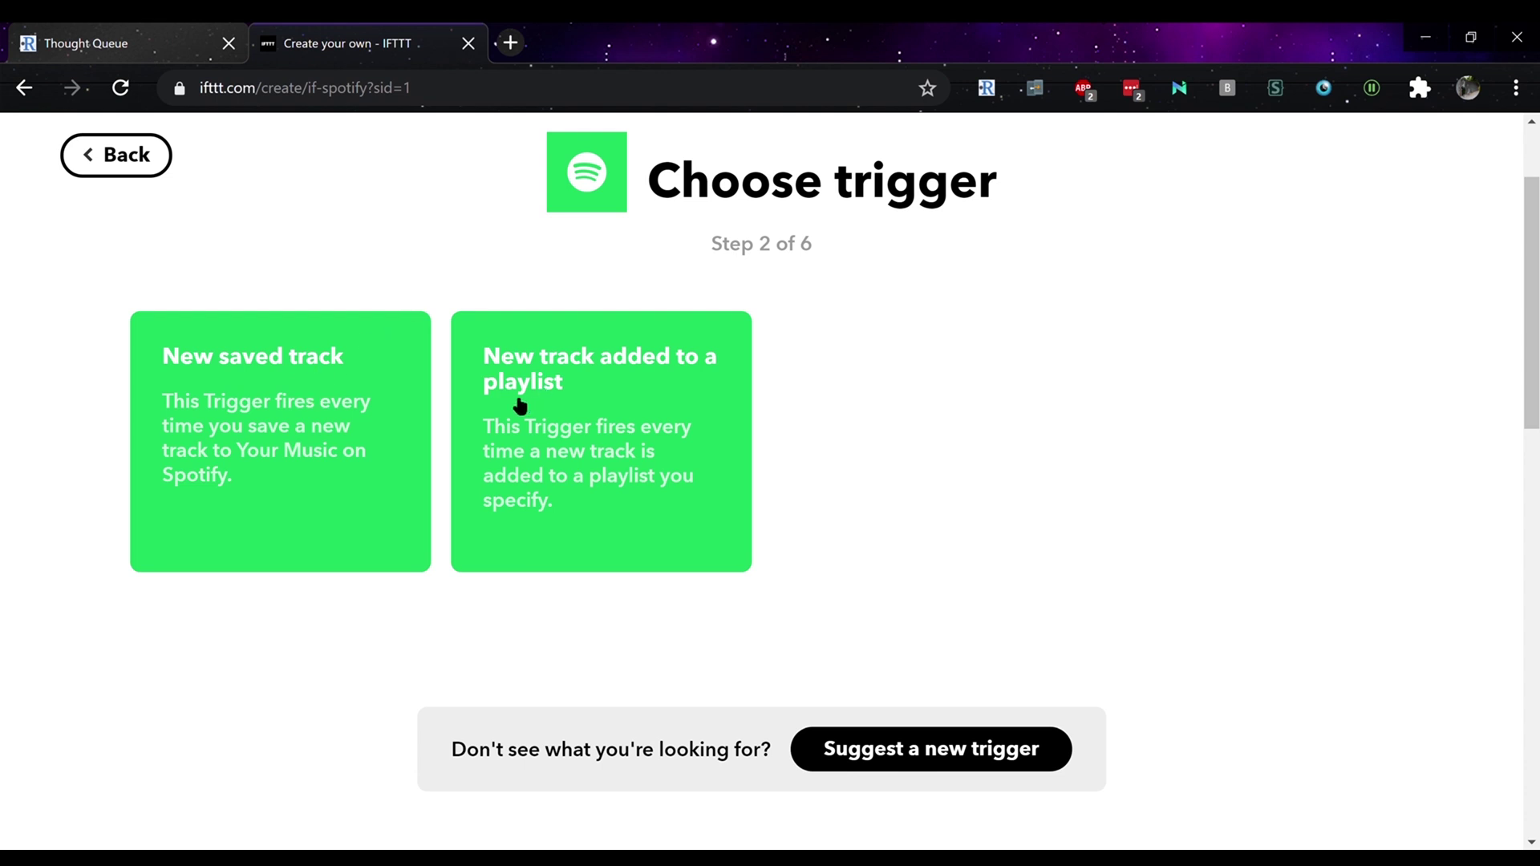
{"action": "left_click", "coordinate": [148, 46]}
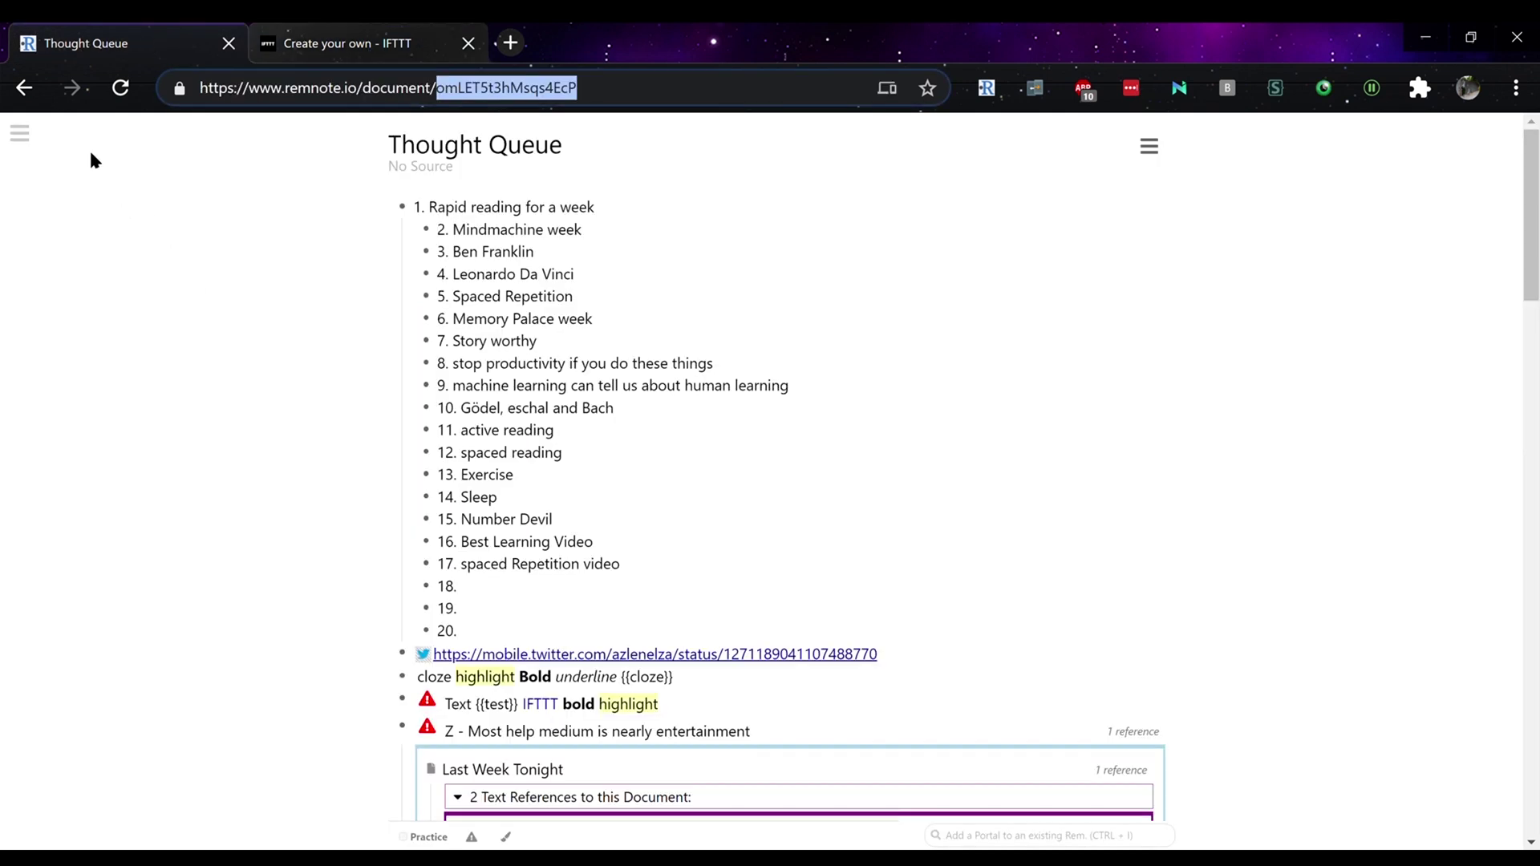
- Open the Spotify track notes document and click into and out of the Little Tokyo entry
{"action": "left_click", "coordinate": [19, 135]}
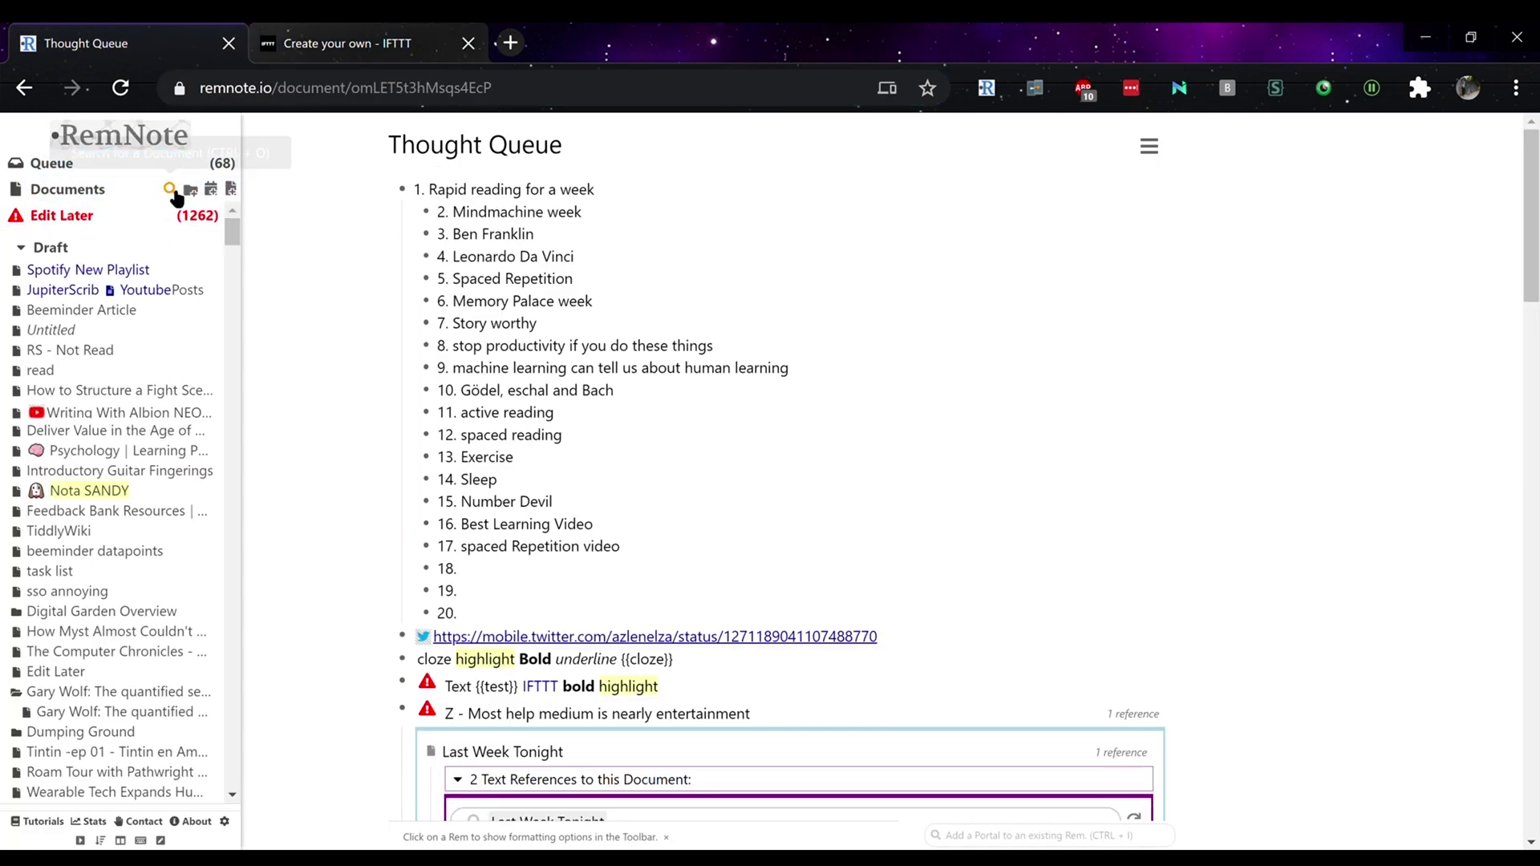
{"action": "left_click", "coordinate": [170, 191]}
{"action": "left_click", "coordinate": [467, 259]}
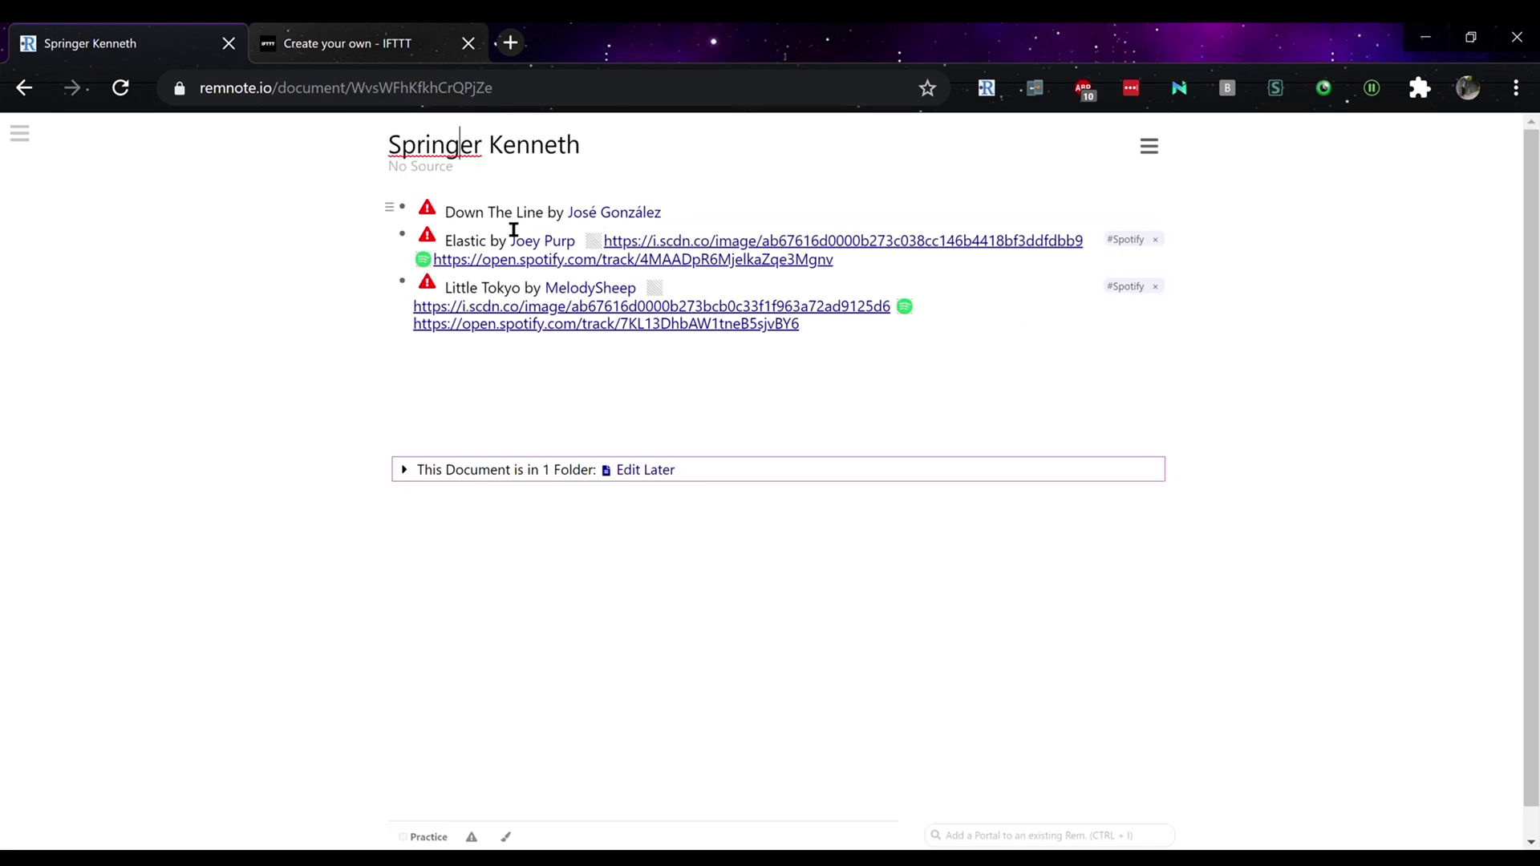
{"action": "mouse_move", "coordinate": [611, 210]}
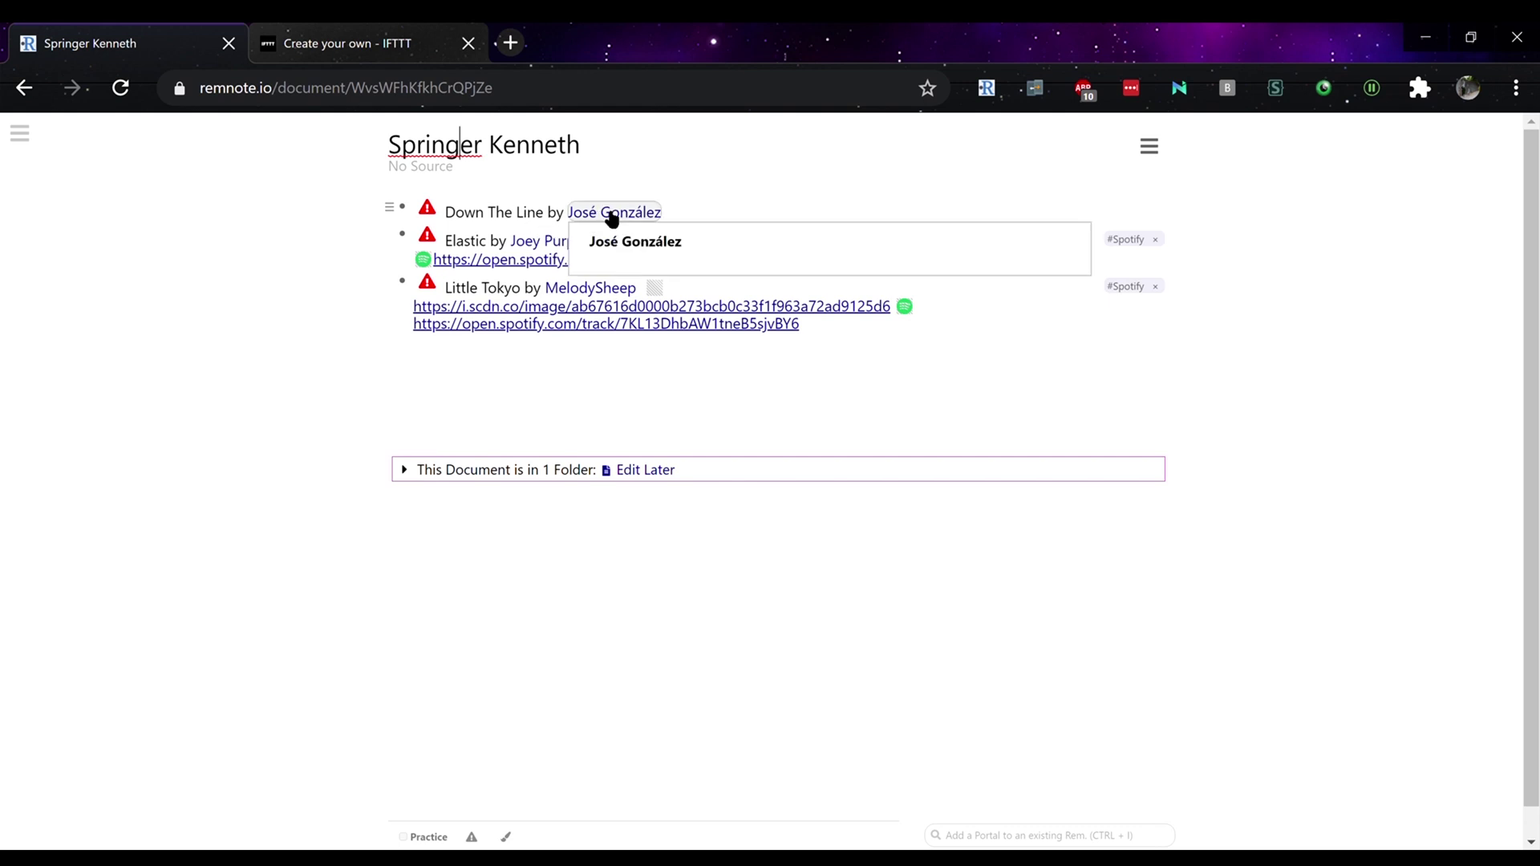
{"action": "left_click", "coordinate": [503, 284]}
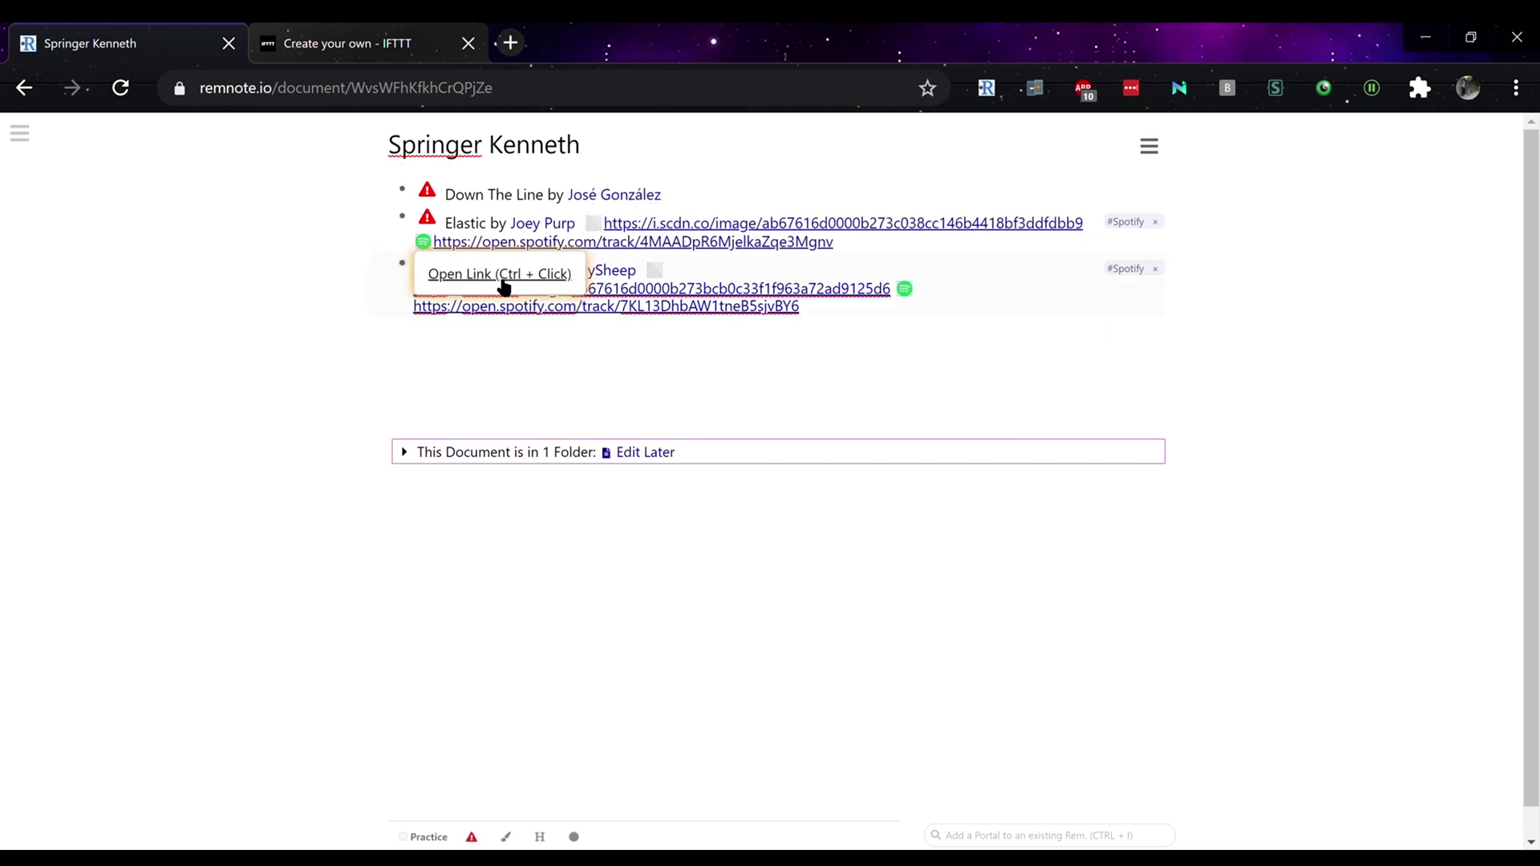
{"action": "left_click", "coordinate": [257, 231]}
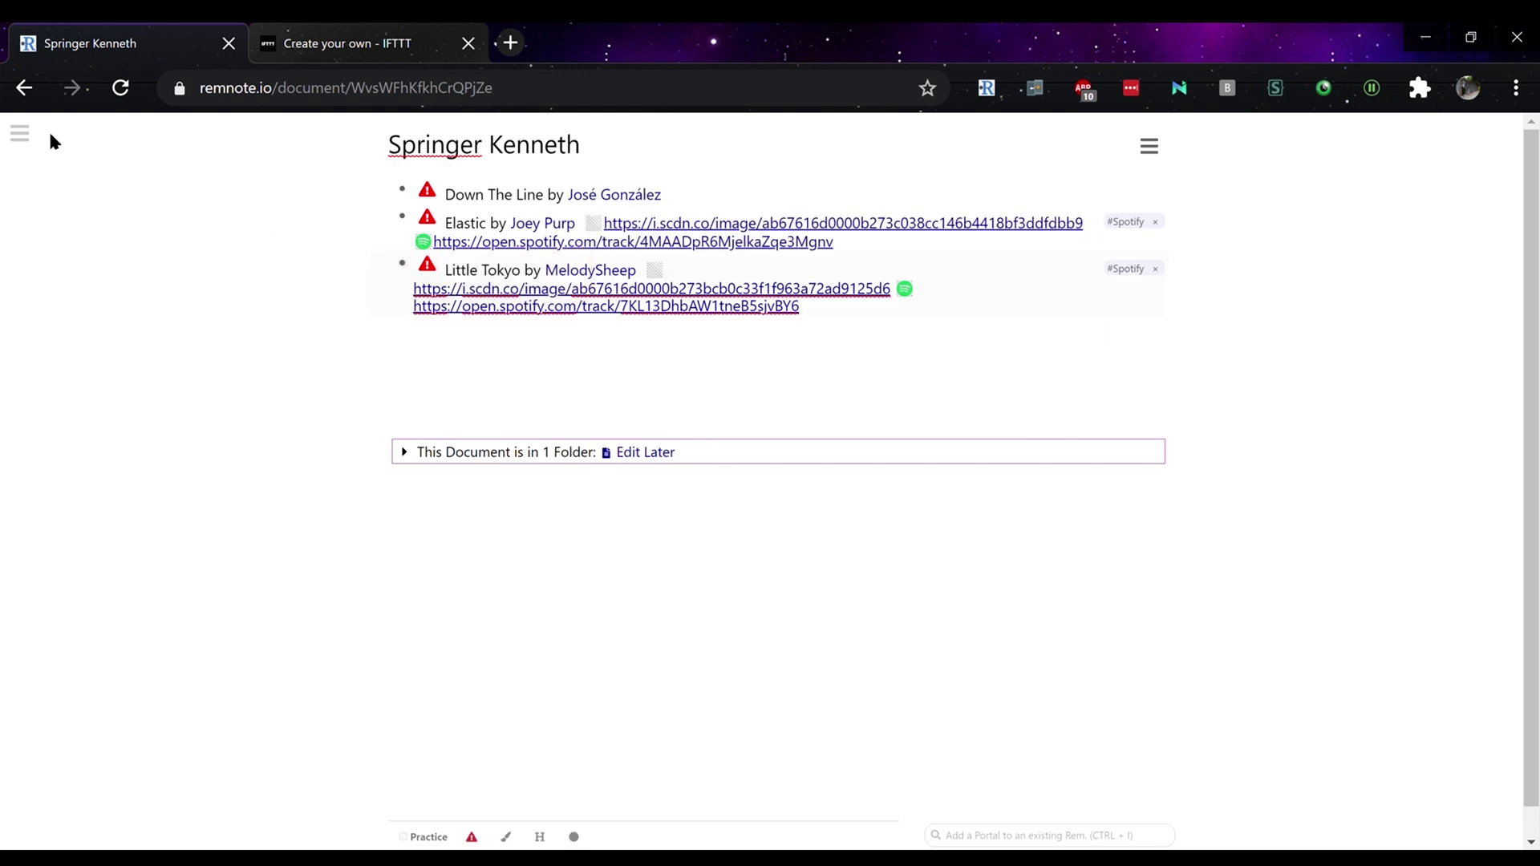
- Set Beeminder's 'Datapoint added to any goal' as the applet trigger, then return to the RemNote song document
{"action": "key", "text": "ctrl+Tab"}
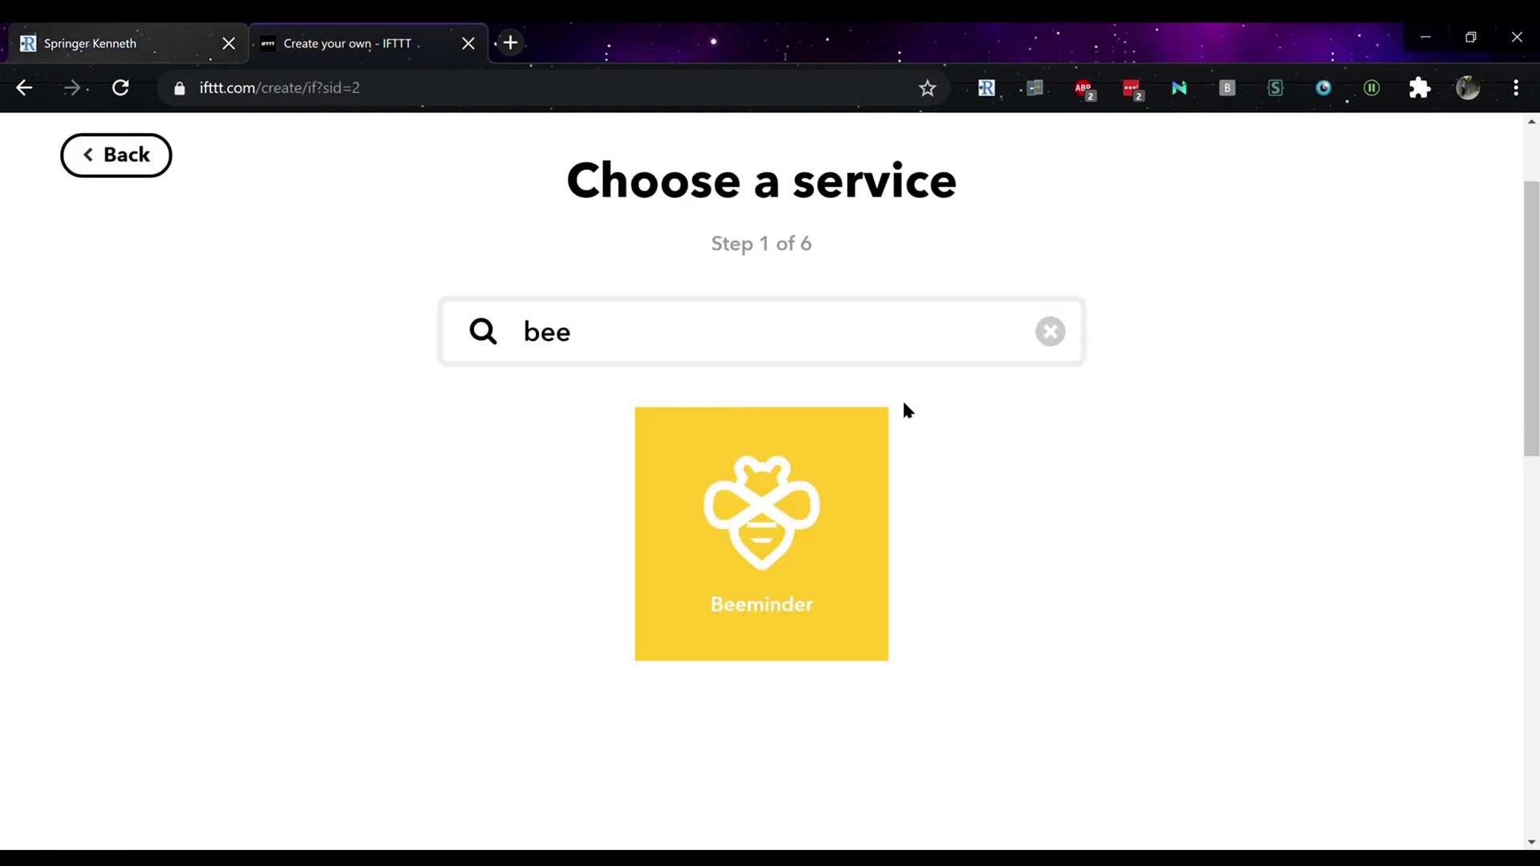
{"action": "left_click", "coordinate": [832, 461]}
{"action": "scroll", "coordinate": [428, 298], "scroll_direction": "down", "scroll_amount": 1}
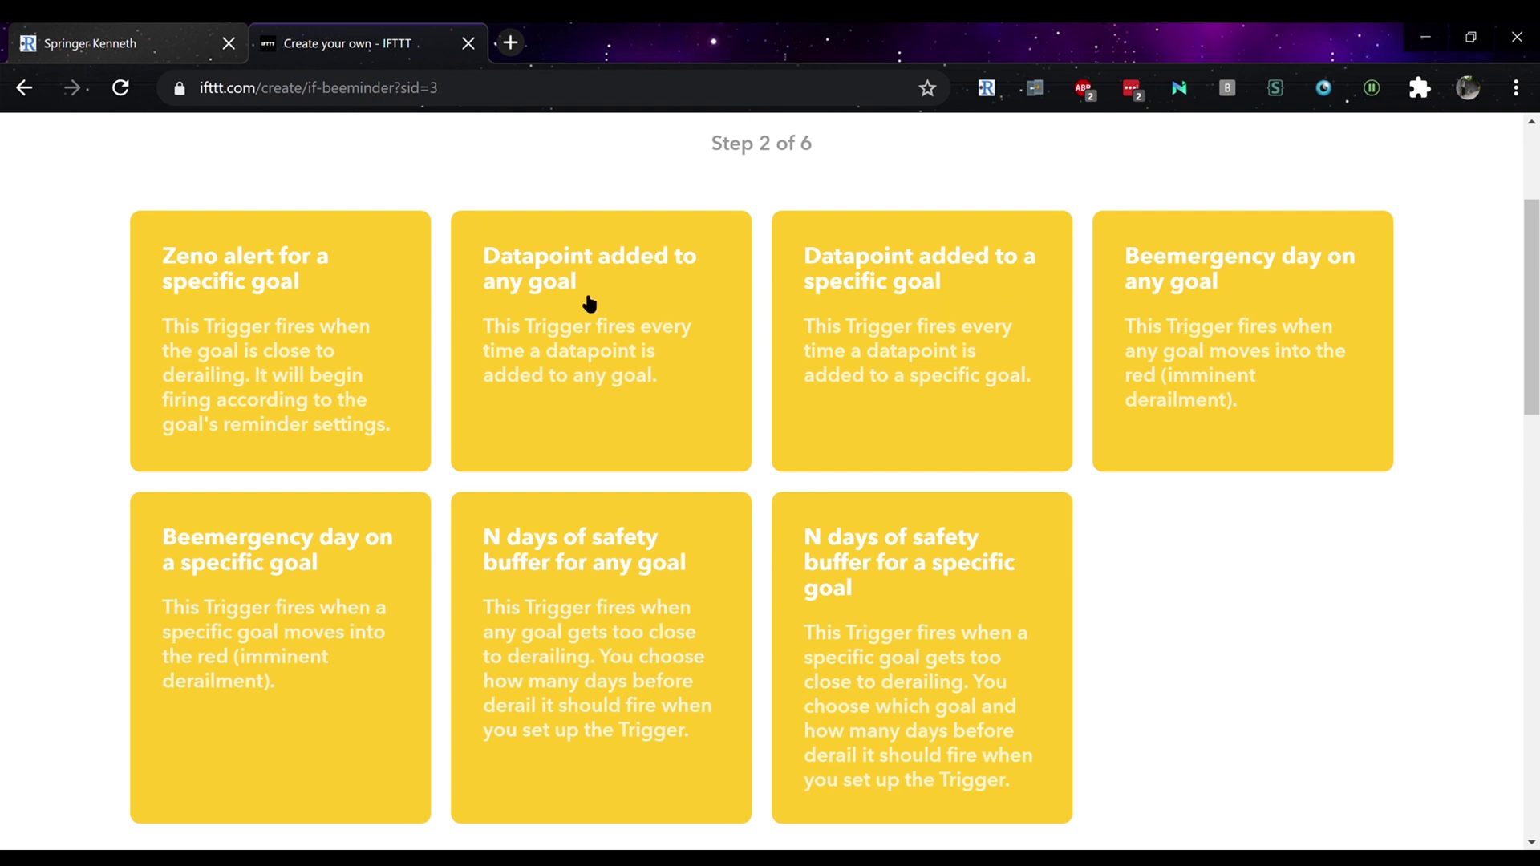
{"action": "left_click", "coordinate": [616, 314]}
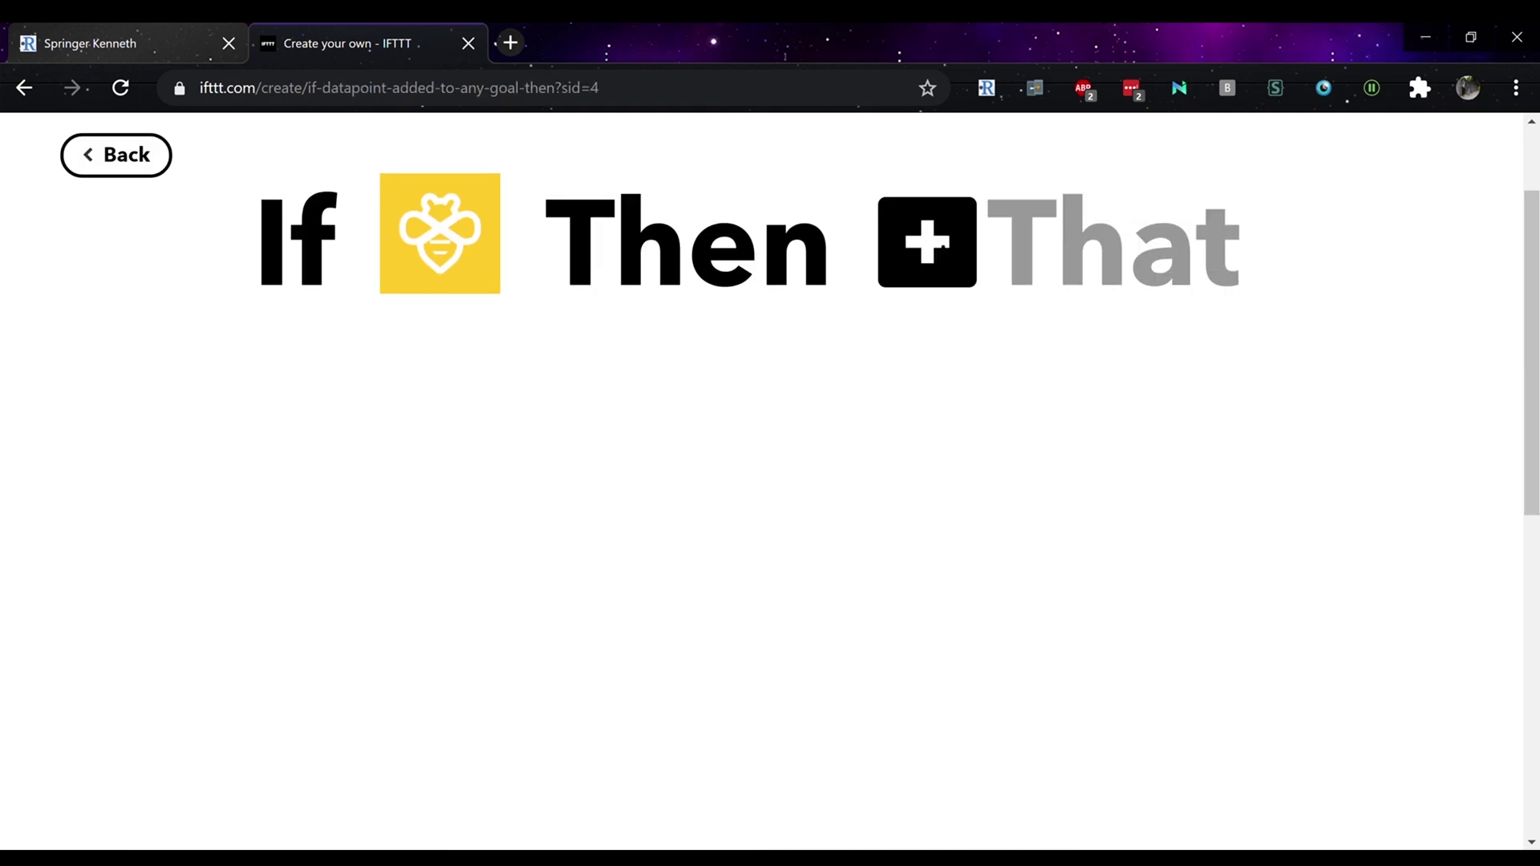
{"action": "key", "text": "ctrl+shift+Tab"}
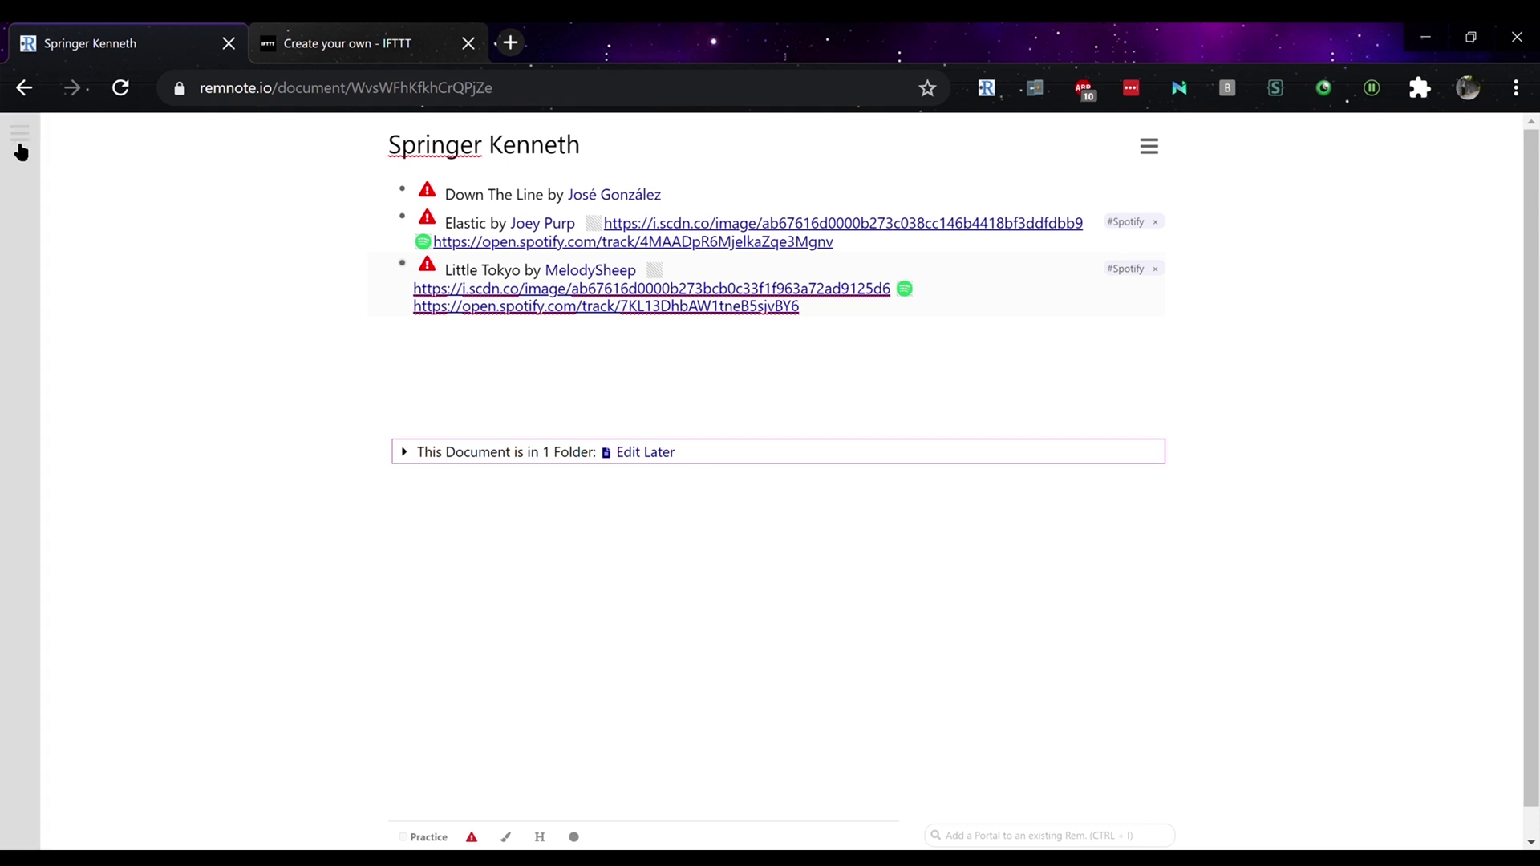
- Find the 'beeminder datapoints' document in RemNote, review its logged entries, then return to IFTTT
{"action": "key", "text": "ctrl+p"}
{"action": "type", "text": "beemi"}
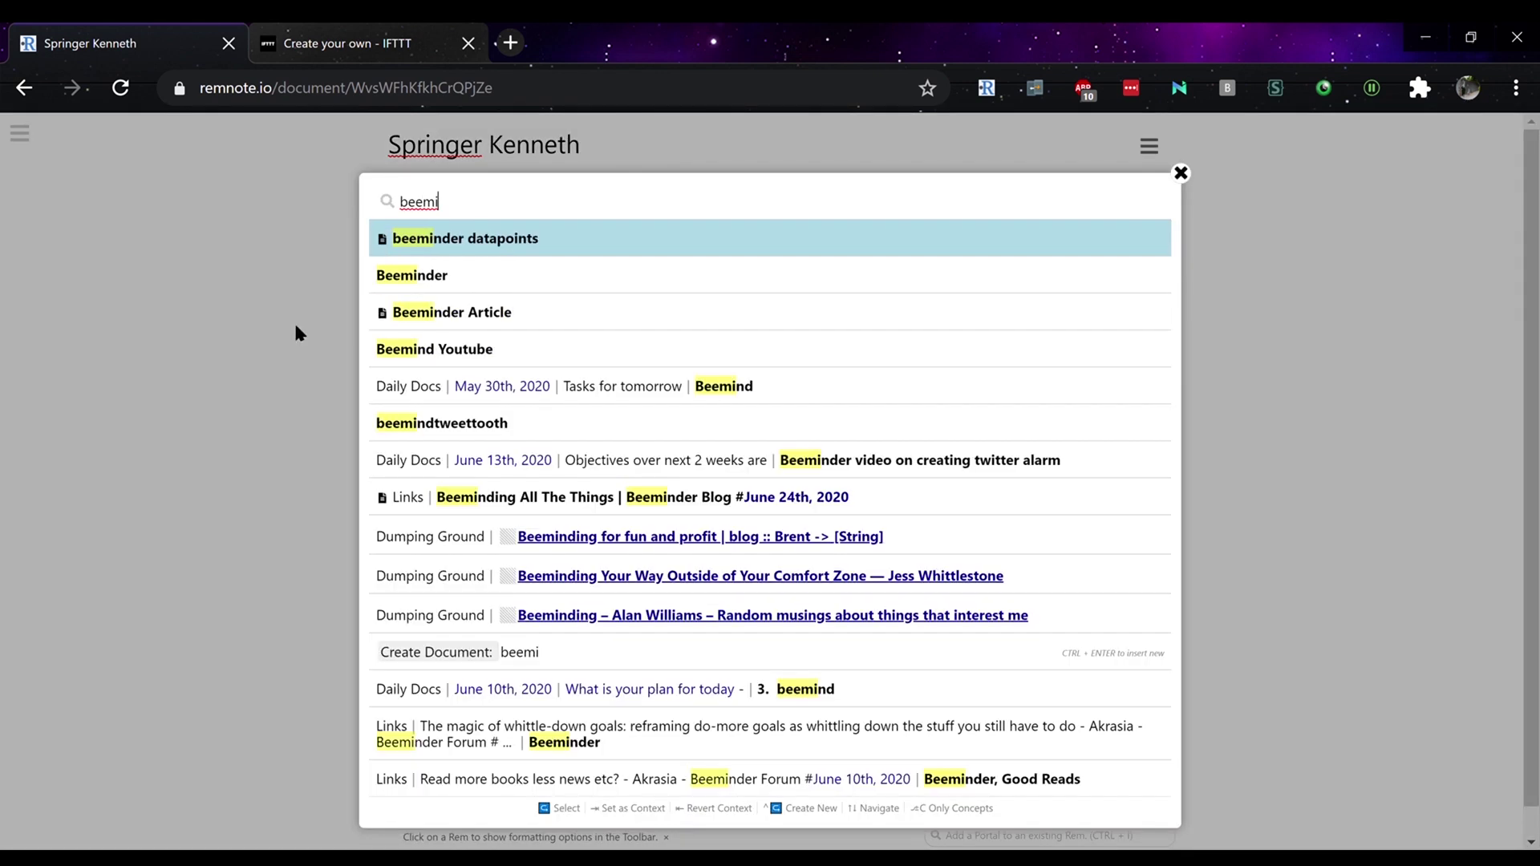
{"action": "key", "text": "Return"}
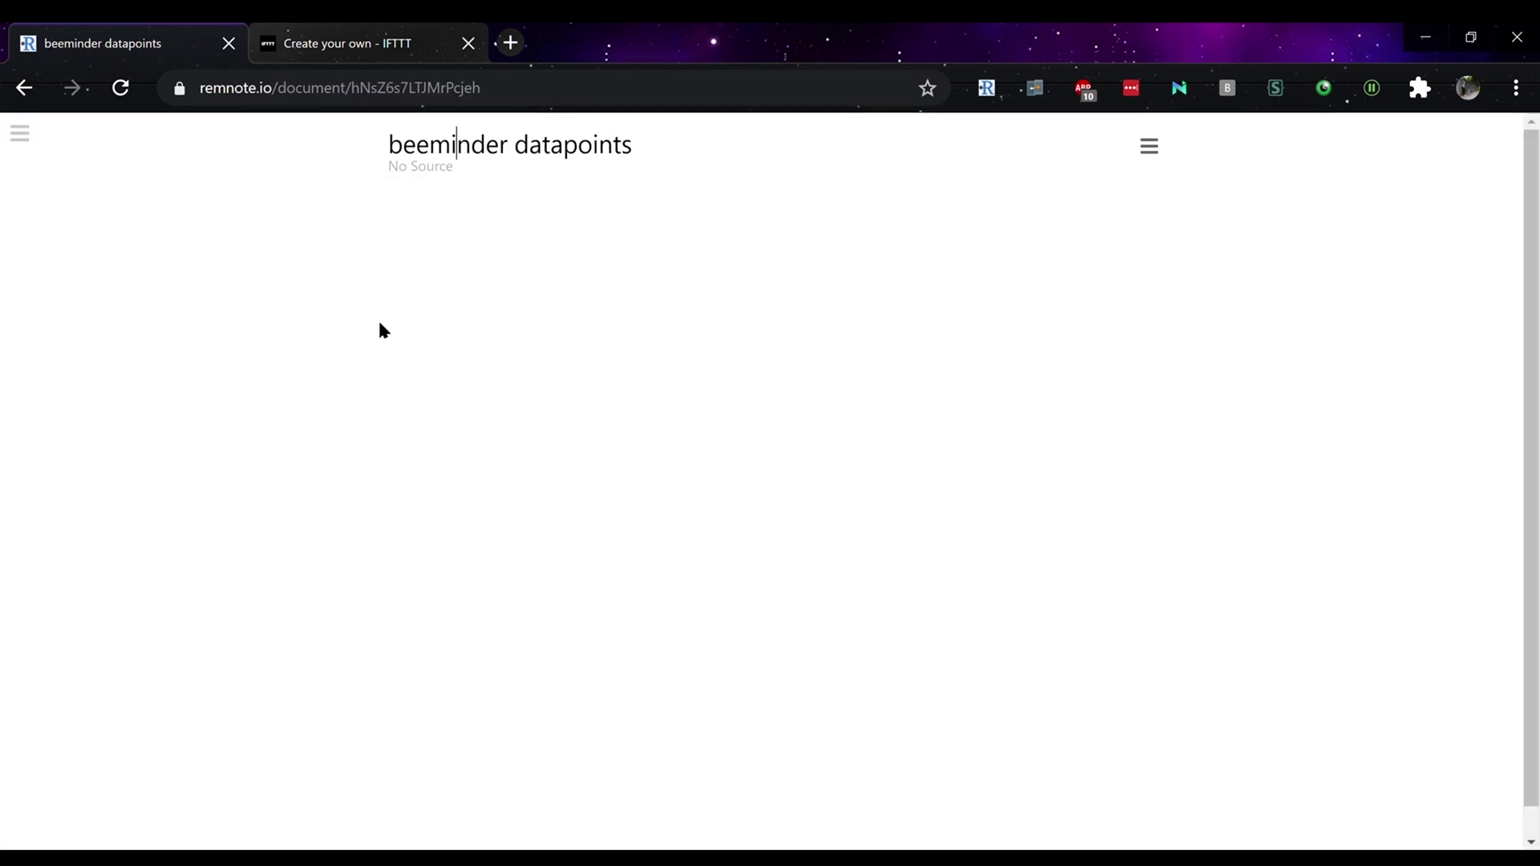
{"action": "scroll", "coordinate": [387, 325], "scroll_direction": "down", "scroll_amount": 5}
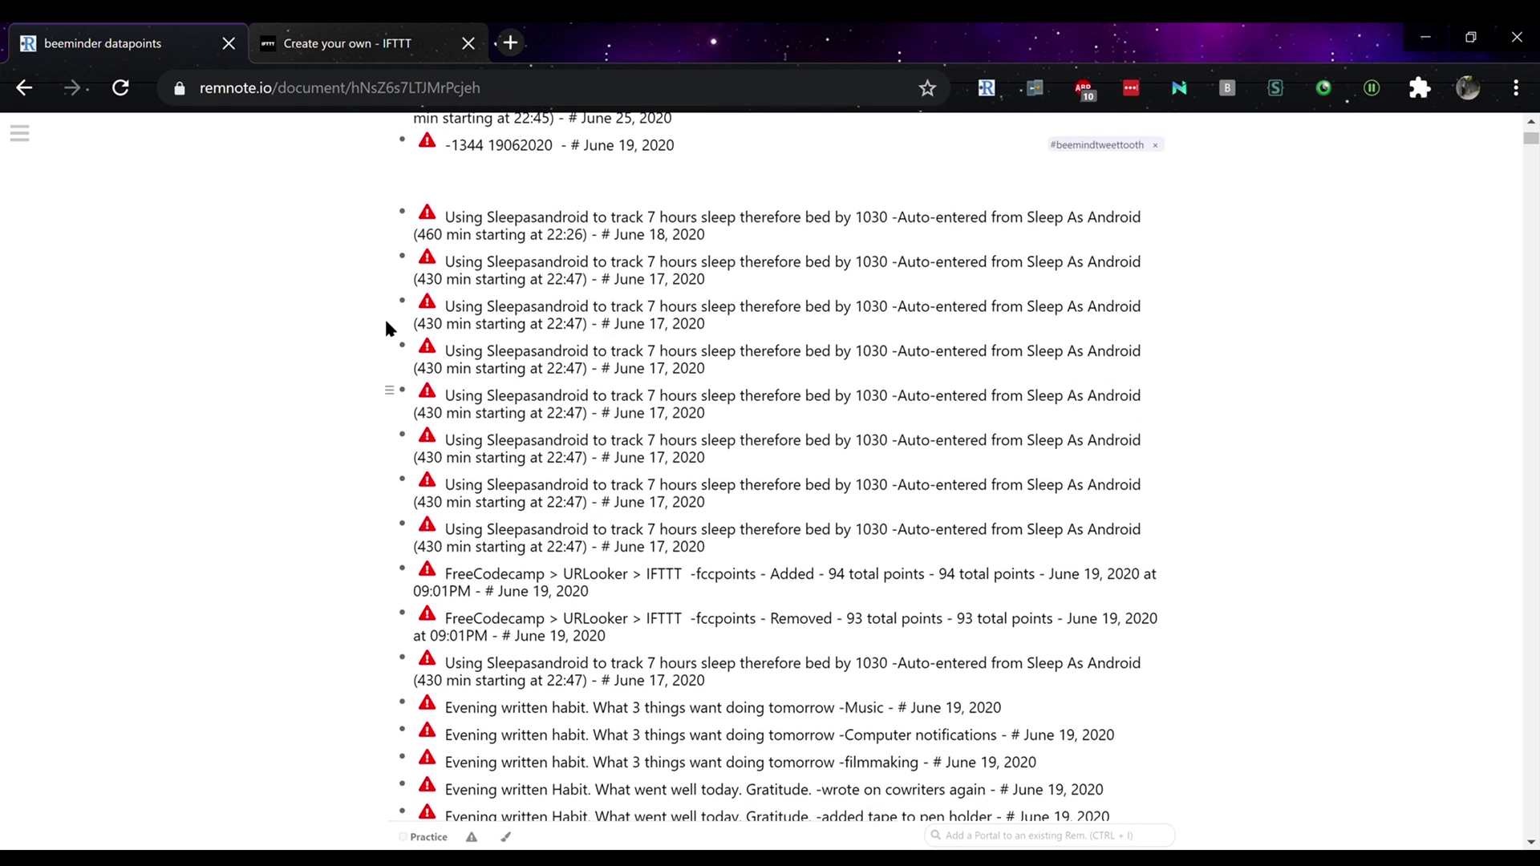
{"action": "scroll", "coordinate": [386, 322], "scroll_direction": "up", "scroll_amount": 3}
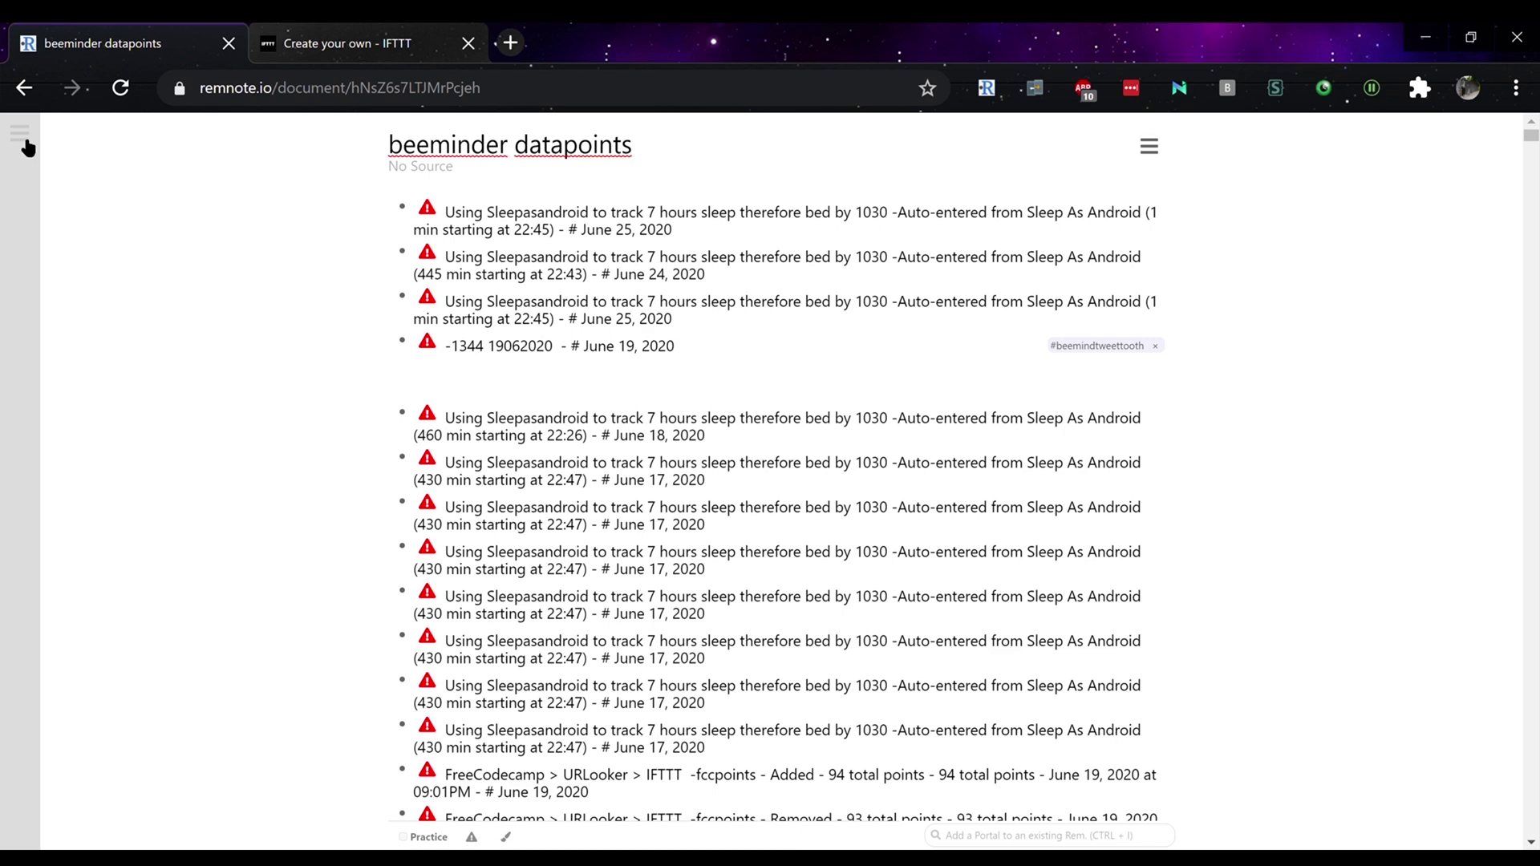
{"action": "key", "text": "ctrl+Tab"}
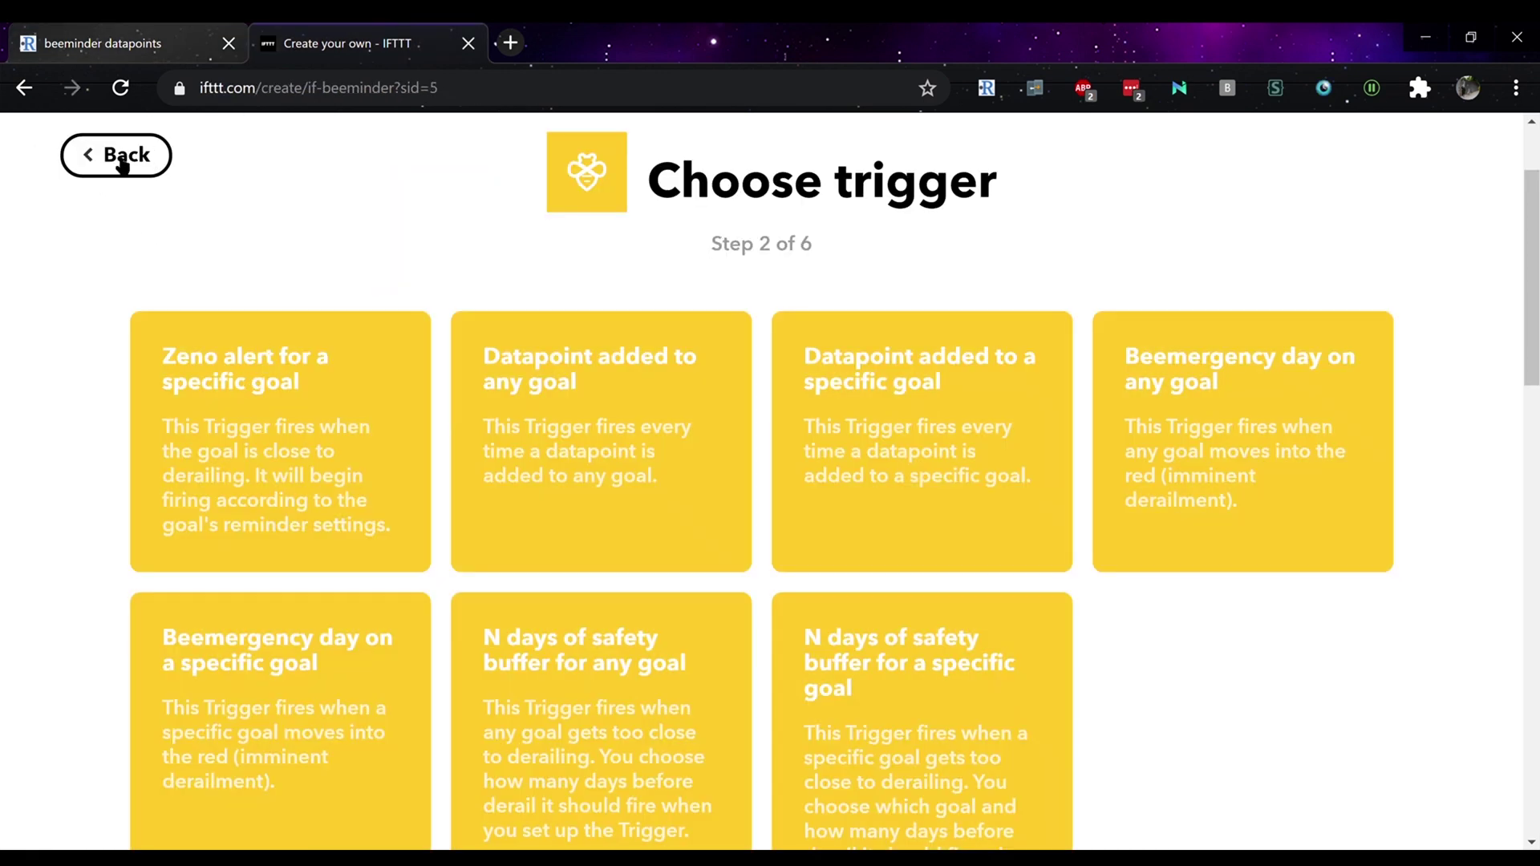
- Switch the trigger to YouTube's 'New public video from subscriptions' and pick Webhooks as the action service
{"action": "left_click", "coordinate": [122, 159]}
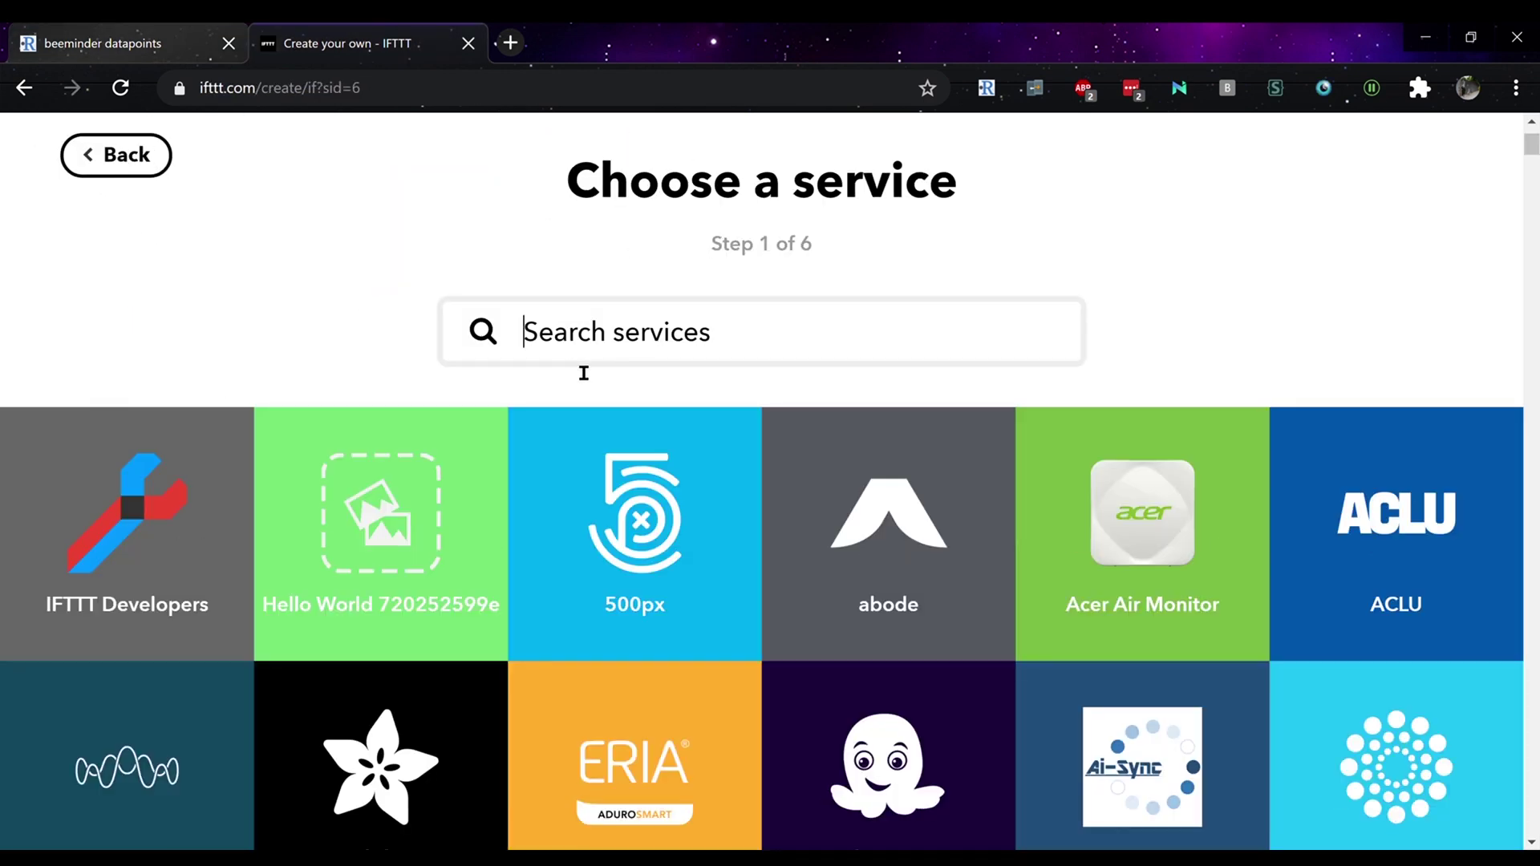
{"action": "type", "text": "you"}
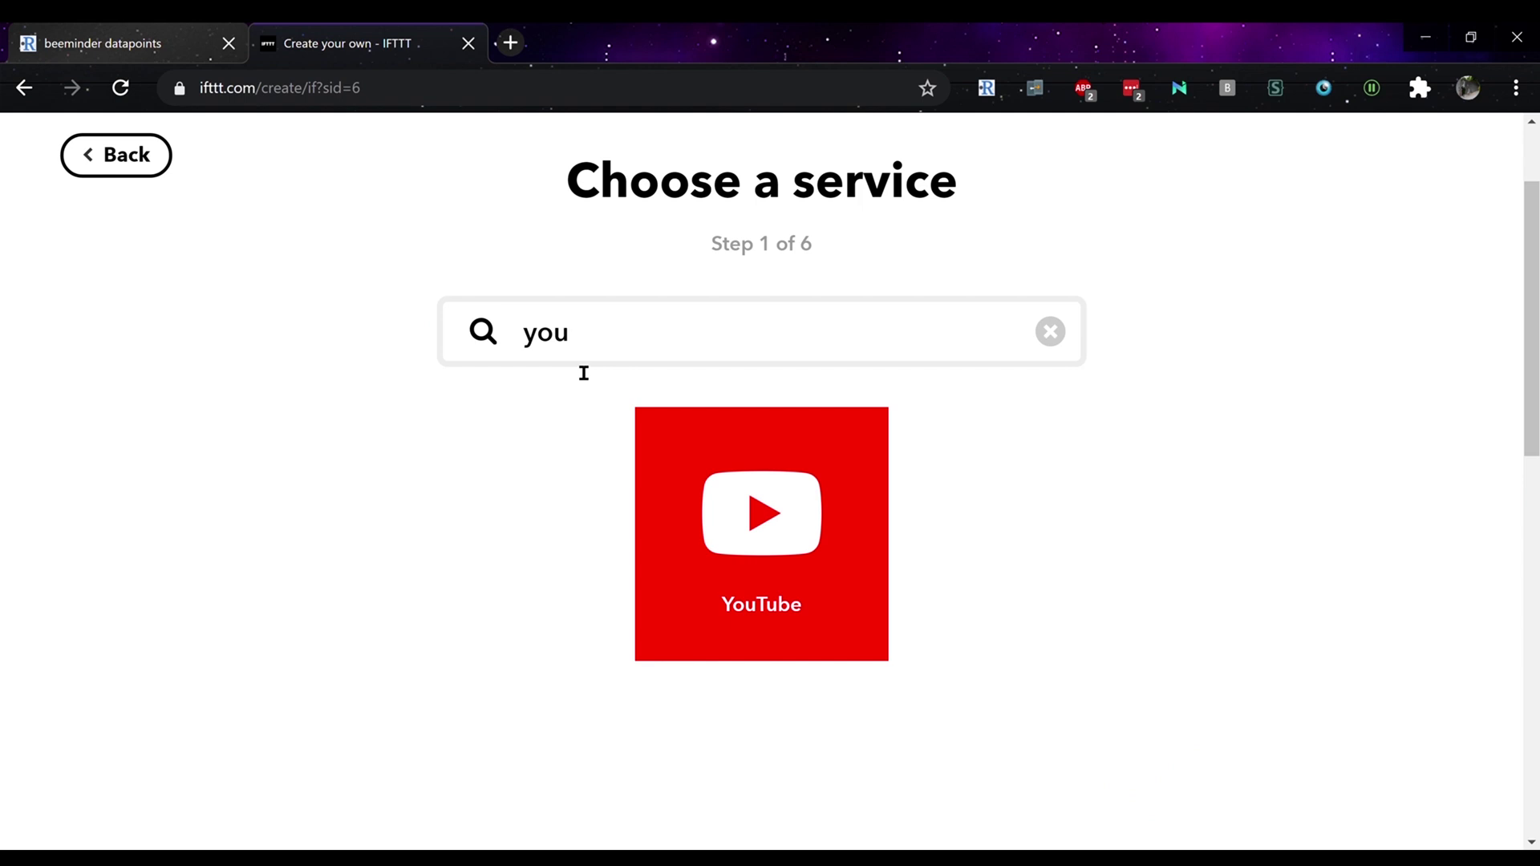
{"action": "left_click", "coordinate": [734, 527]}
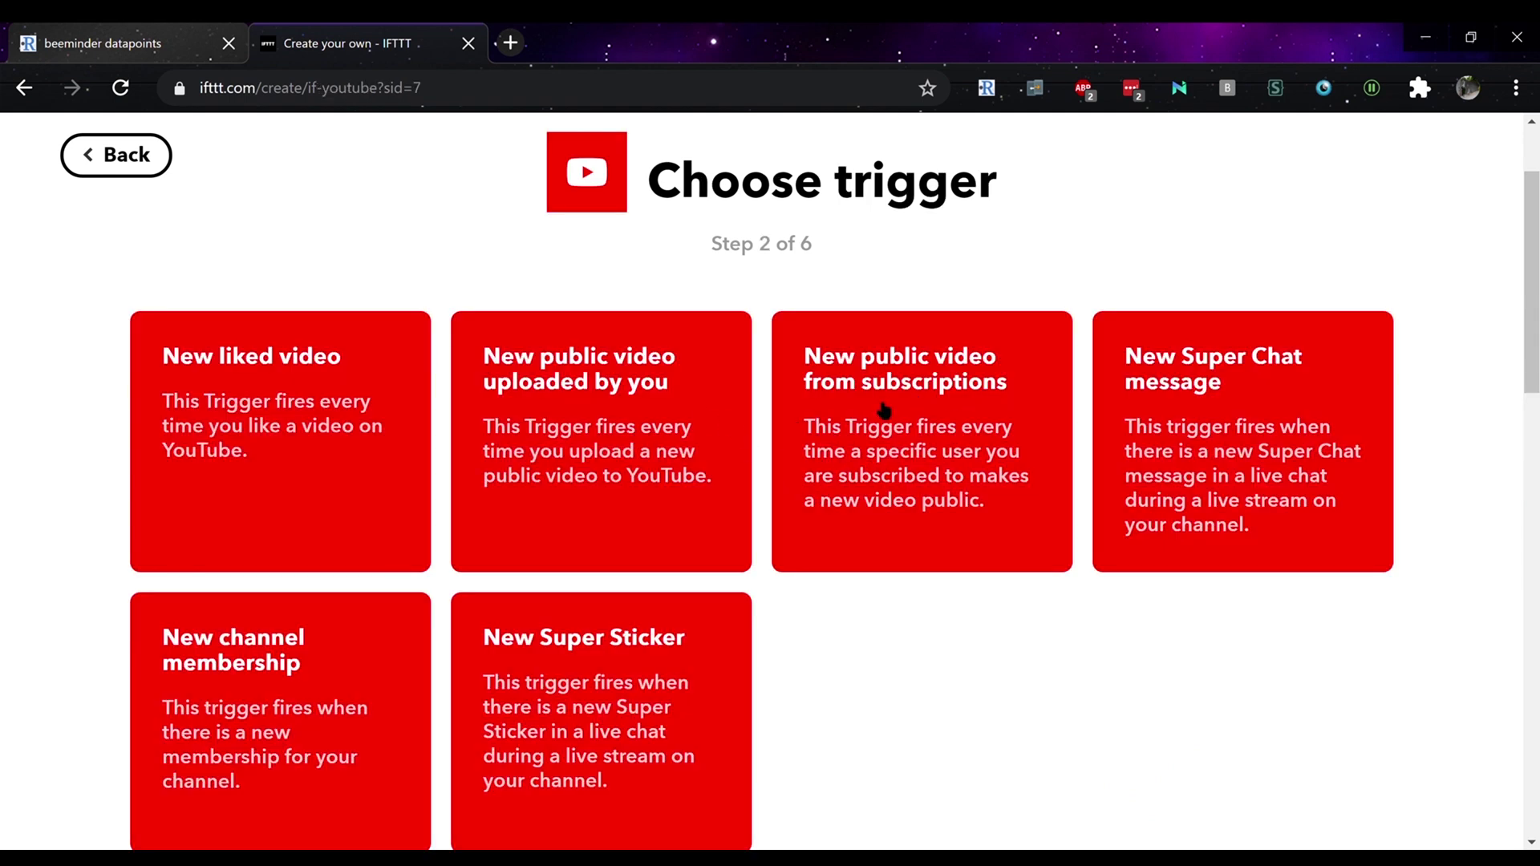
{"action": "left_click", "coordinate": [888, 423]}
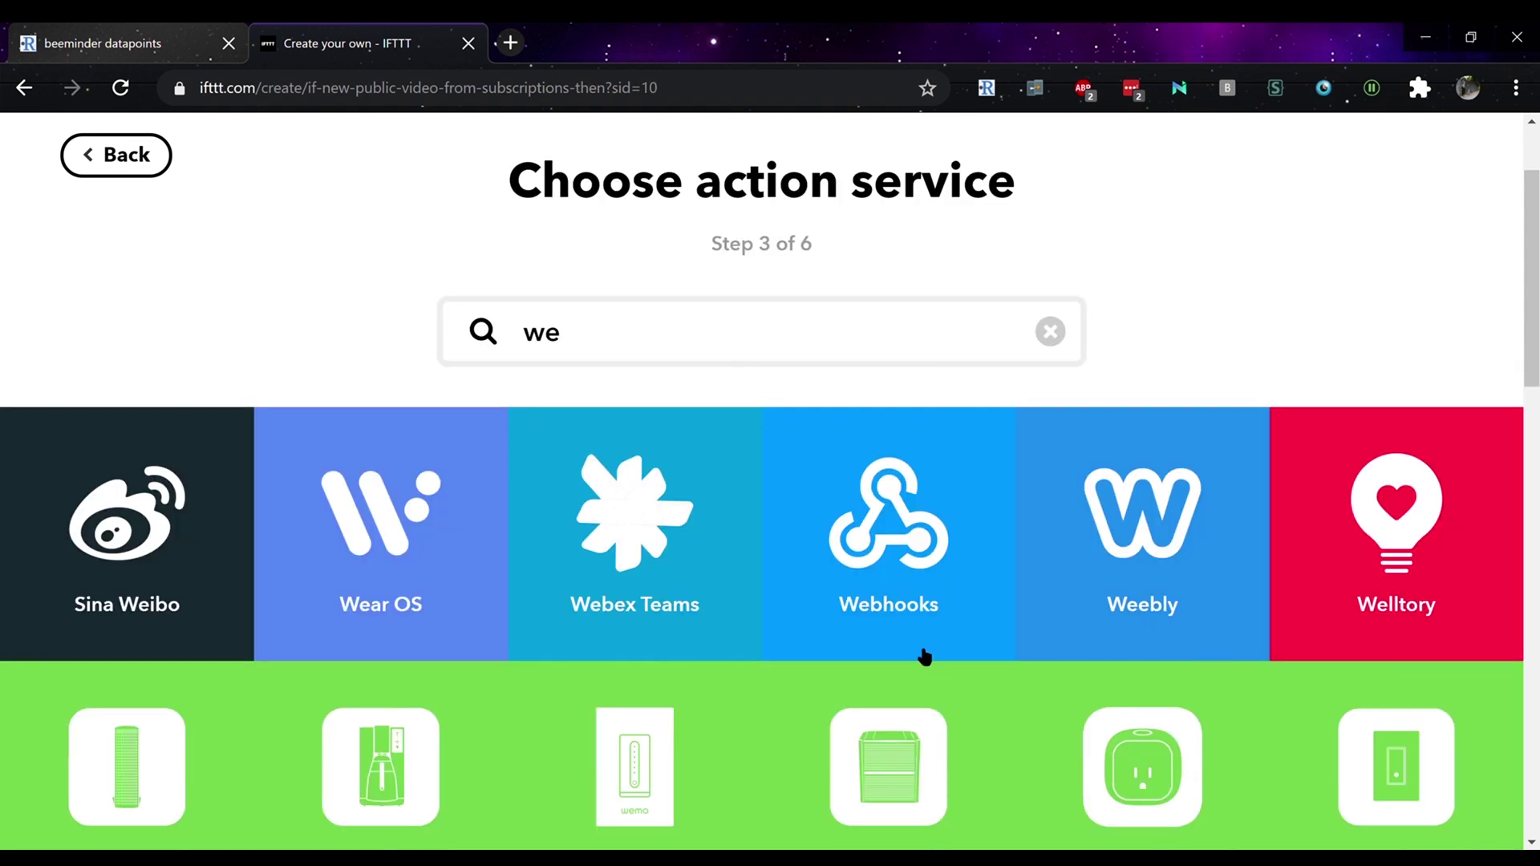
{"action": "left_click", "coordinate": [925, 656]}
- Choose Webhooks' 'Make a web request' action and list the ingredients available for its Body field
{"action": "left_click", "coordinate": [241, 474]}
{"action": "scroll", "coordinate": [467, 369], "scroll_direction": "down", "scroll_amount": 3}
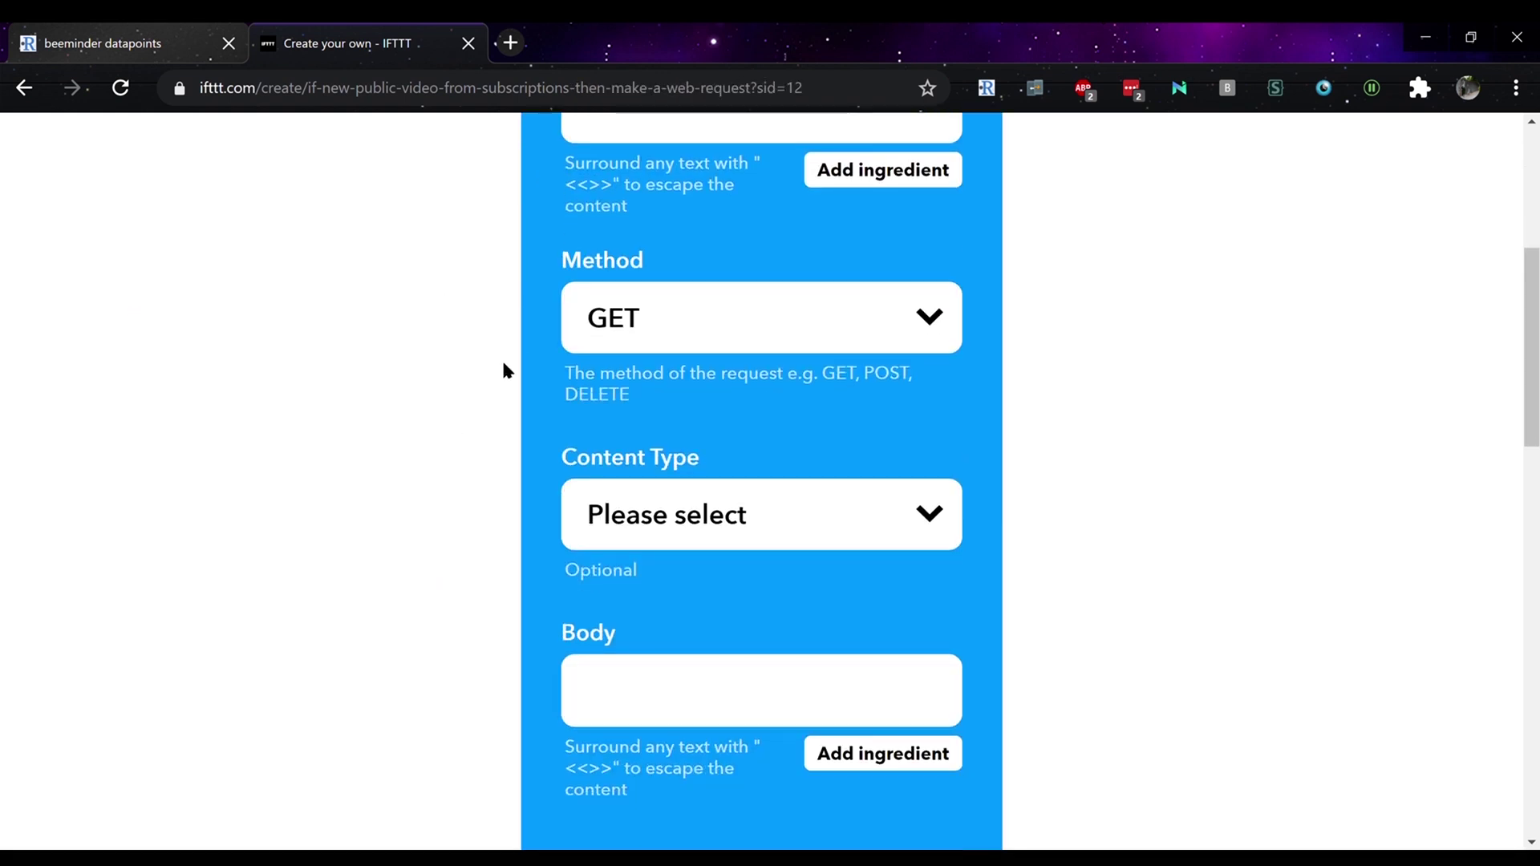
{"action": "scroll", "coordinate": [449, 361], "scroll_direction": "up", "scroll_amount": 6}
{"action": "scroll", "coordinate": [521, 405], "scroll_direction": "down", "scroll_amount": 7}
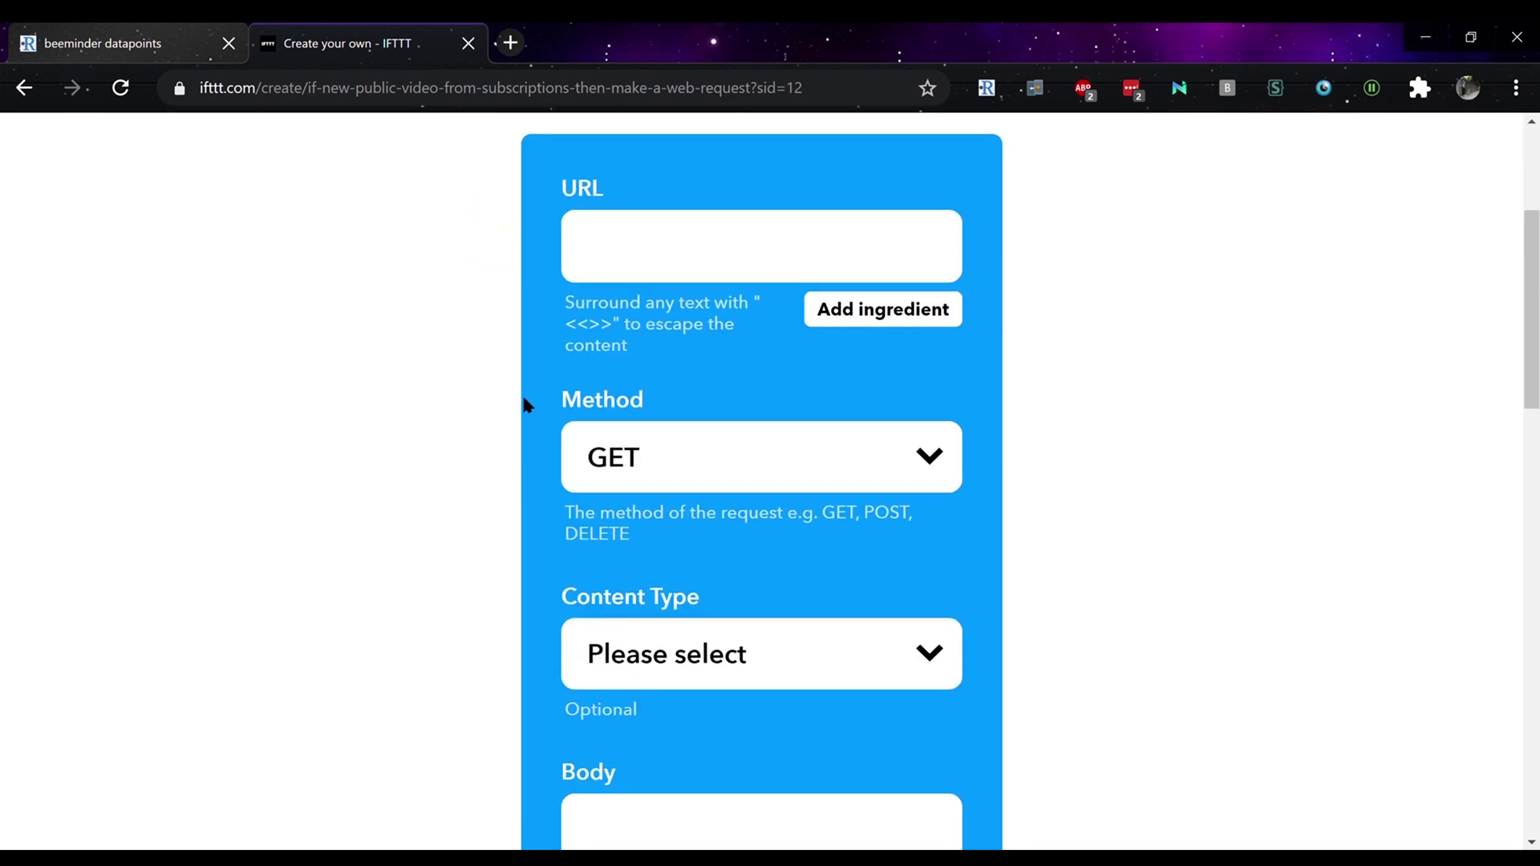
{"action": "left_click", "coordinate": [653, 535]}
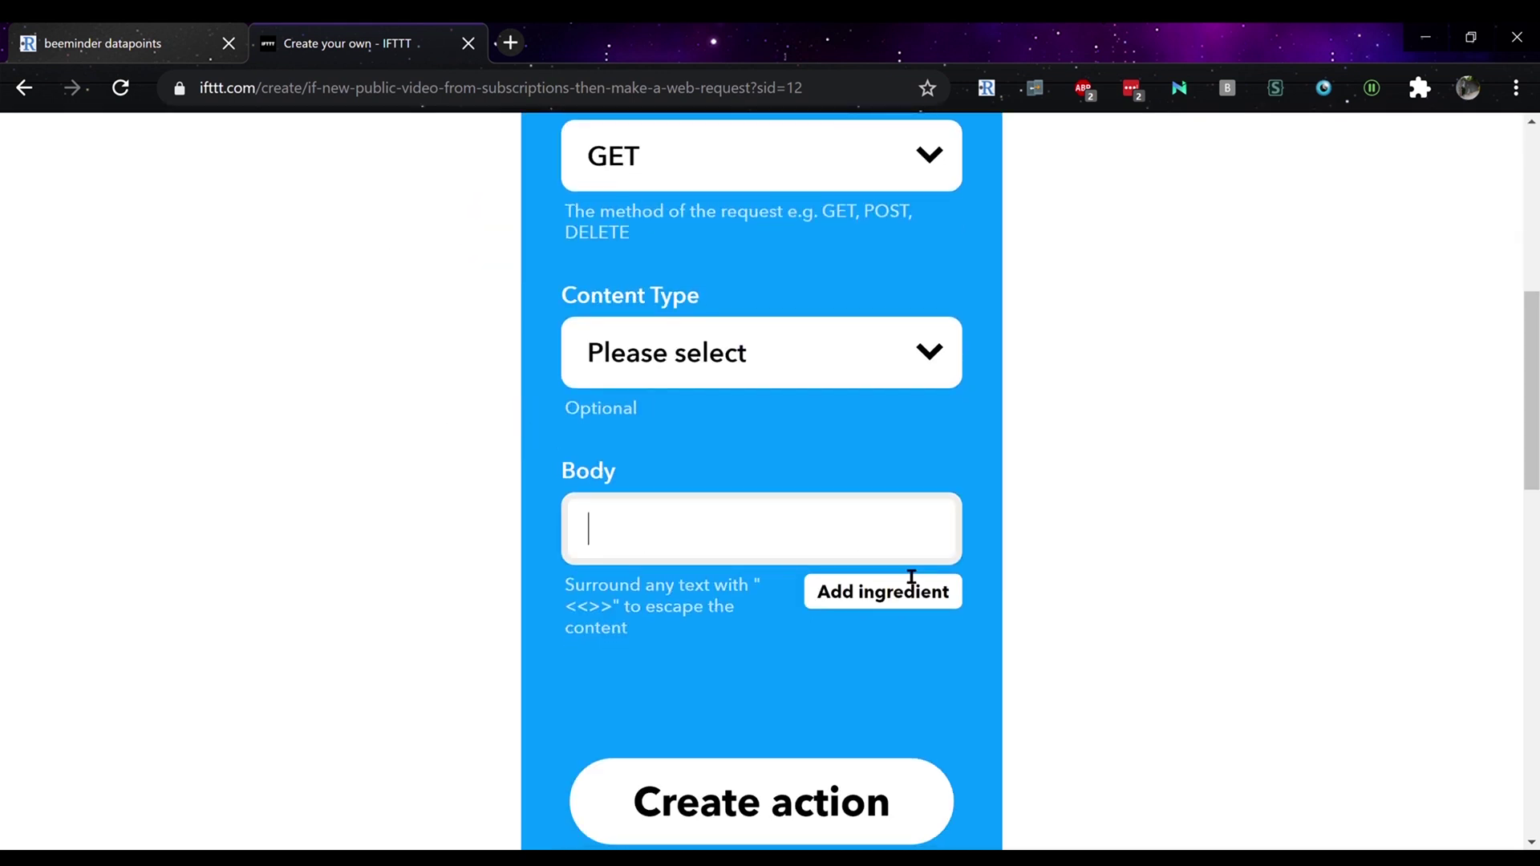
{"action": "left_click", "coordinate": [877, 609]}
{"action": "scroll", "coordinate": [963, 553], "scroll_direction": "down", "scroll_amount": 1}
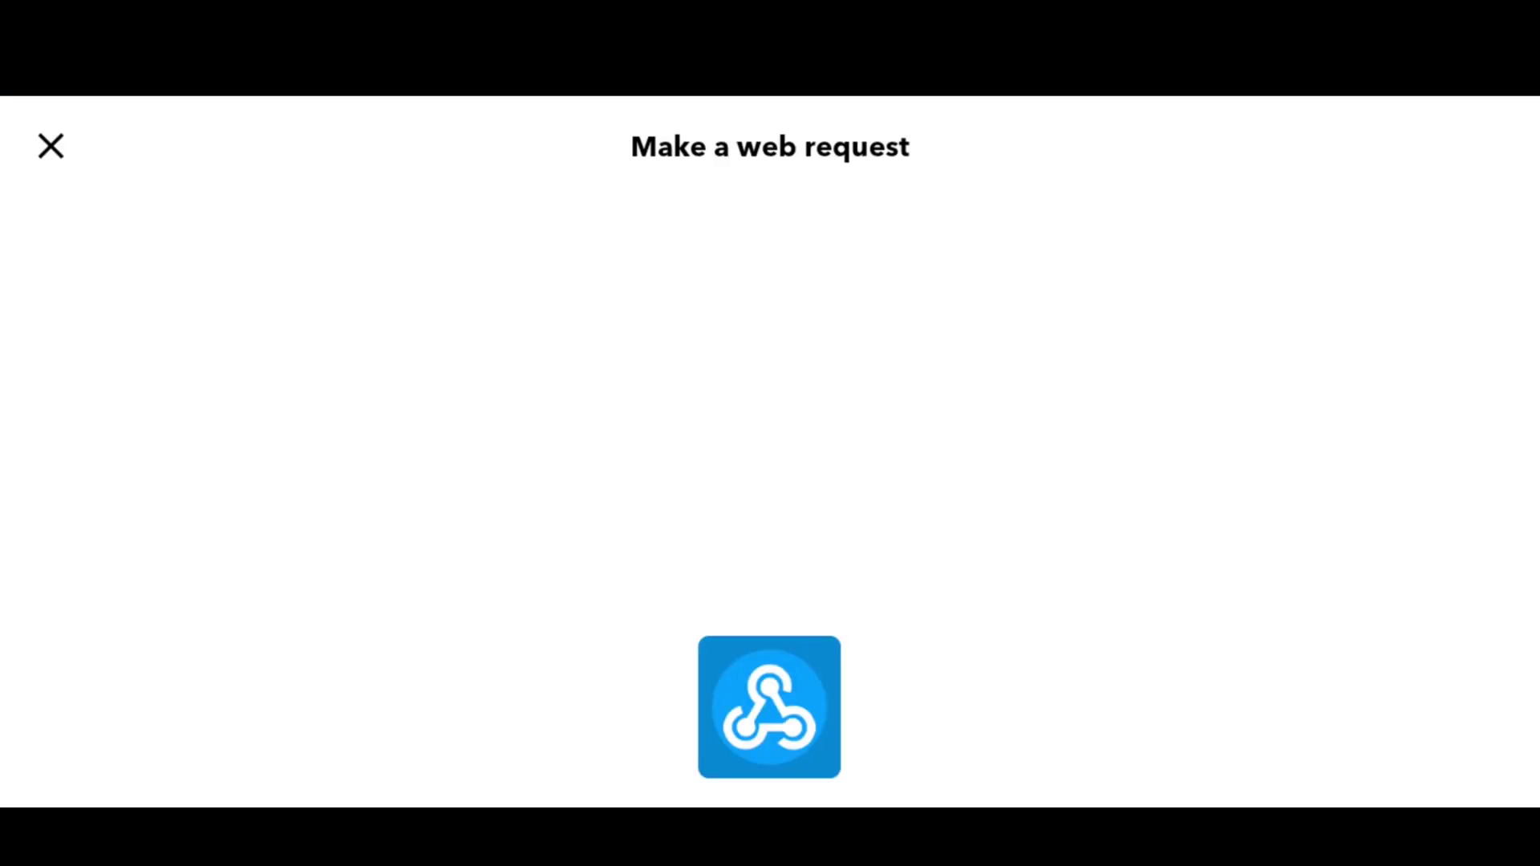
- Submit the note 'thank you for watching!' from the phone
{"action": "type", "text": "thank you for w"}
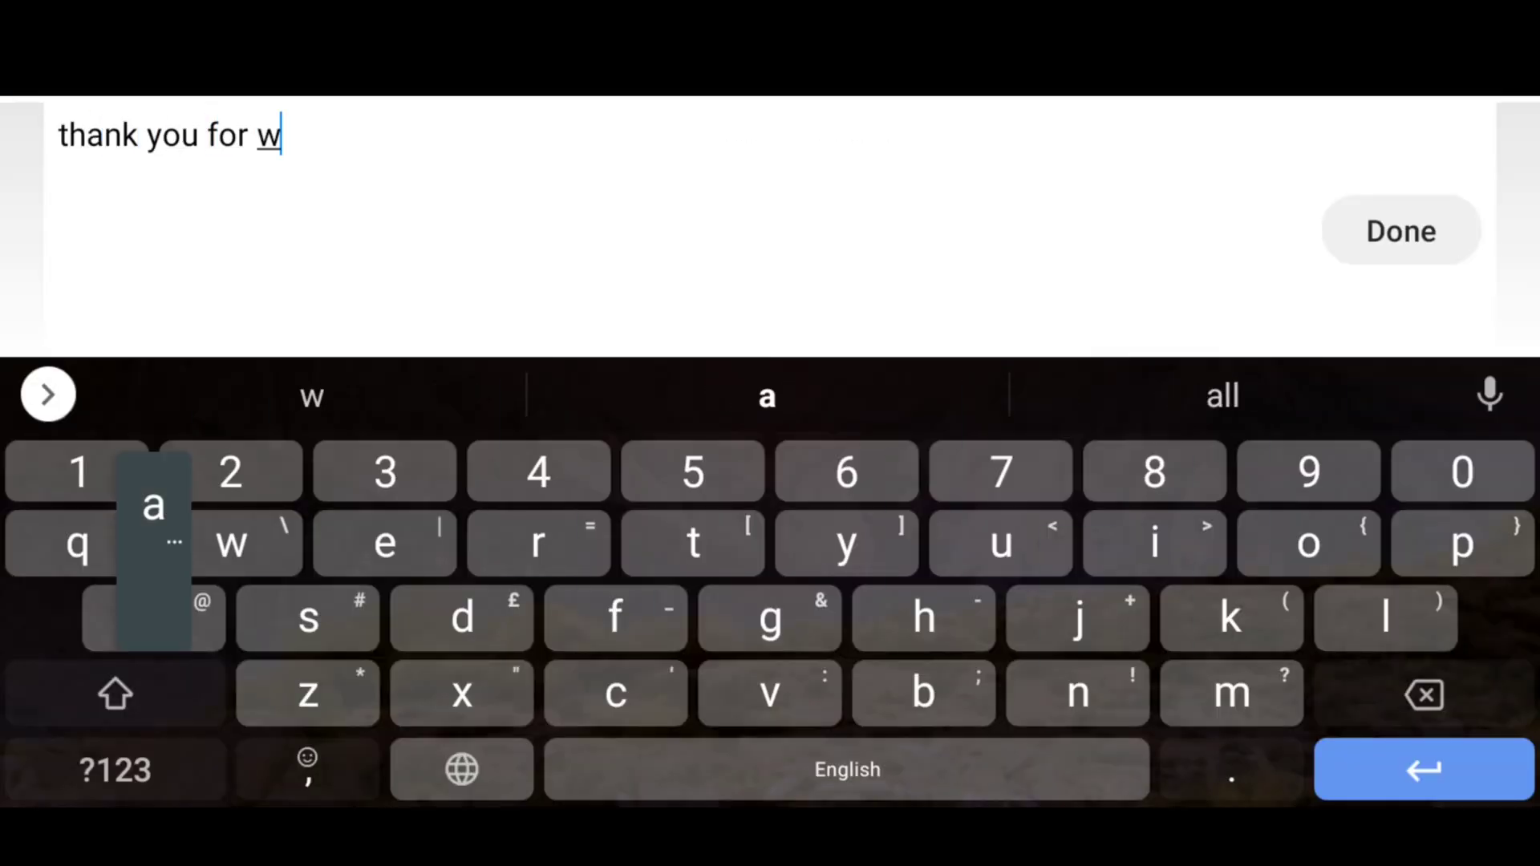
{"action": "type", "text": "atching!"}
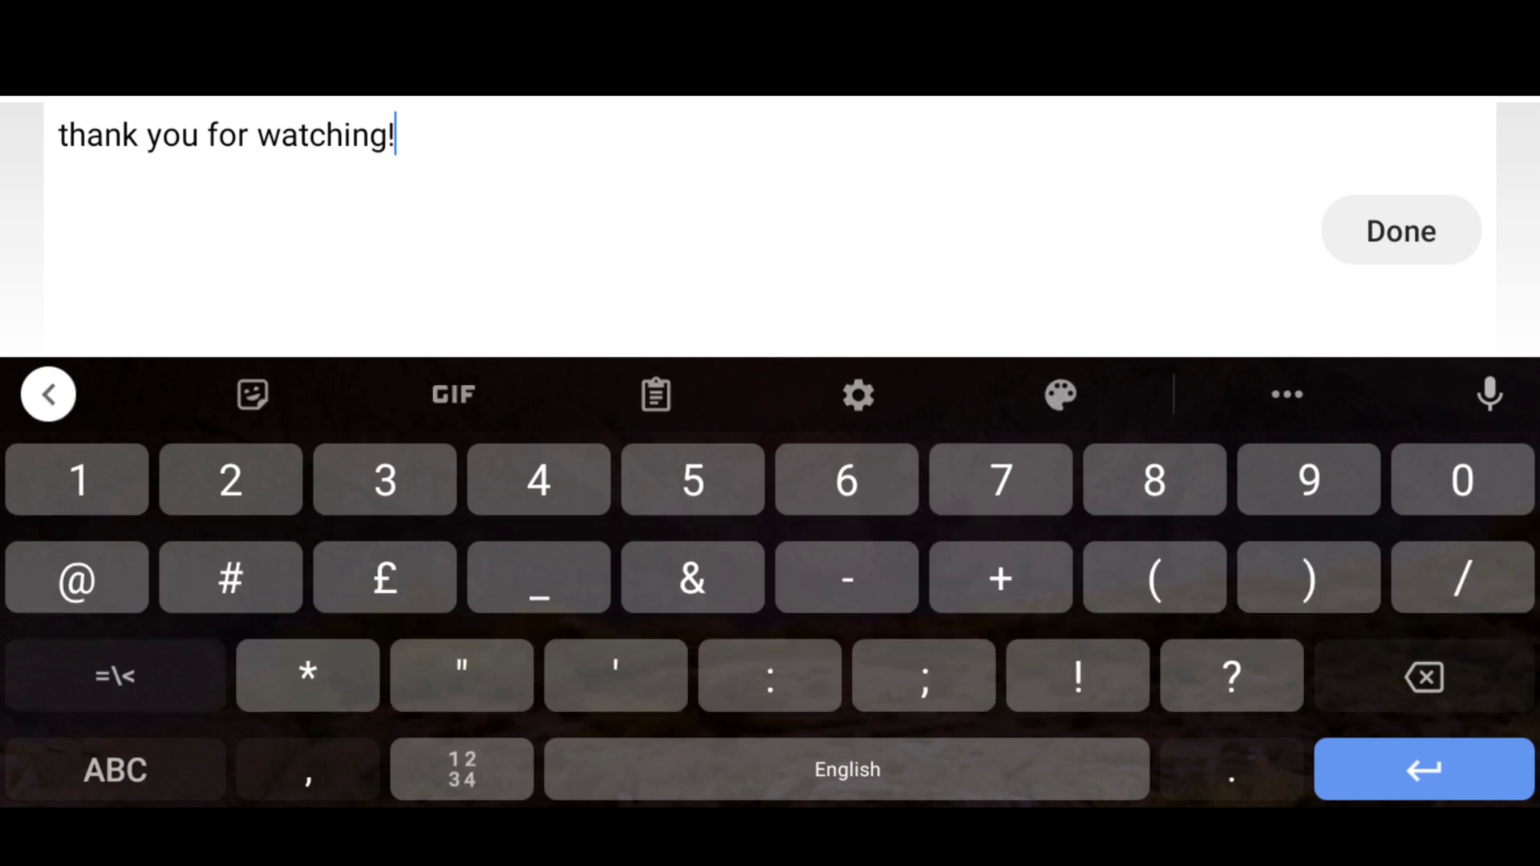
{"action": "left_click", "coordinate": [1401, 231]}
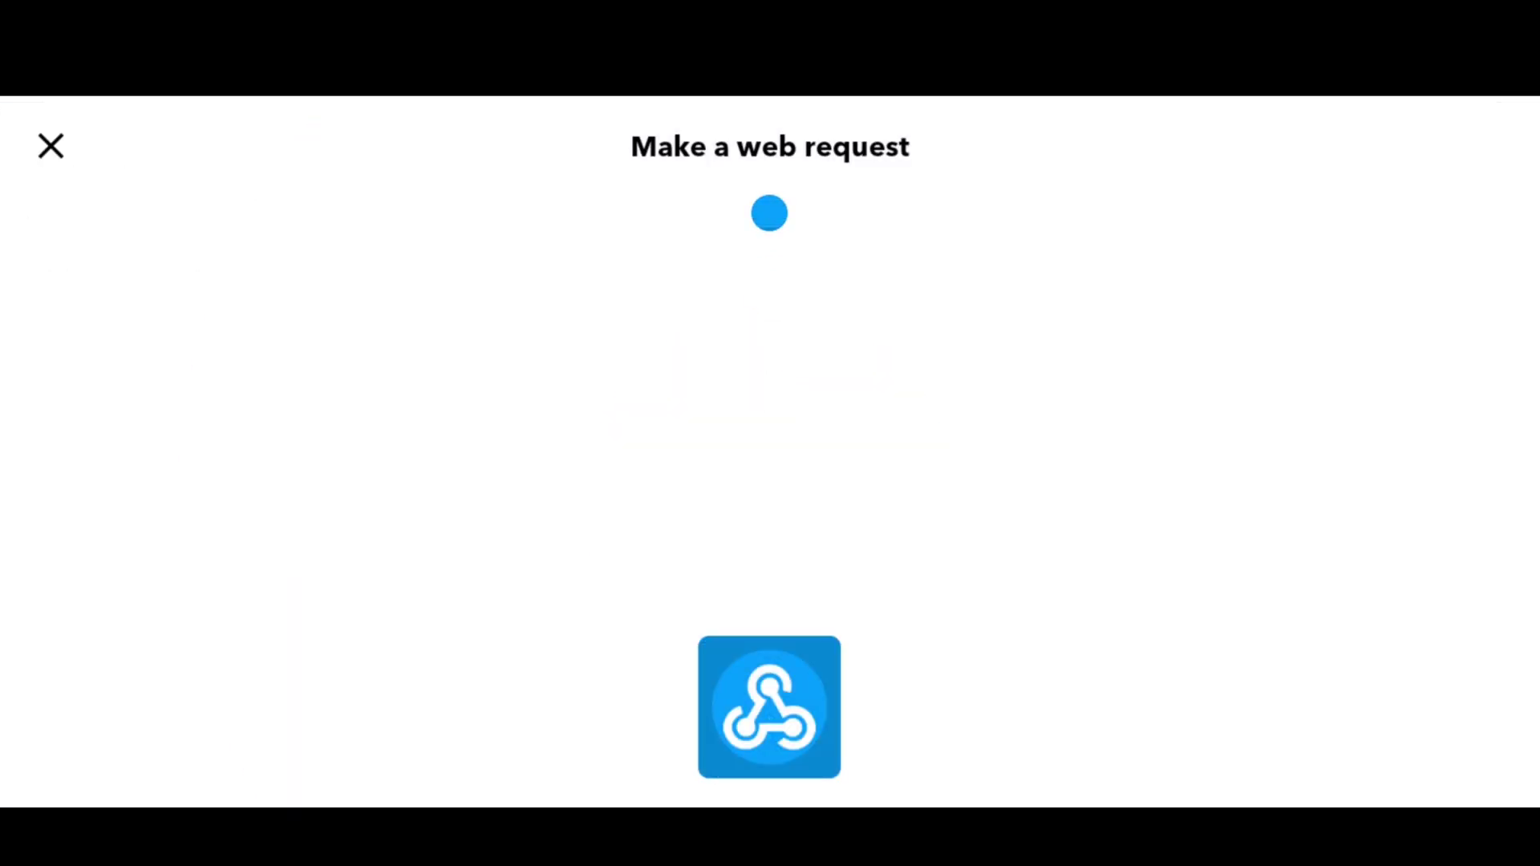